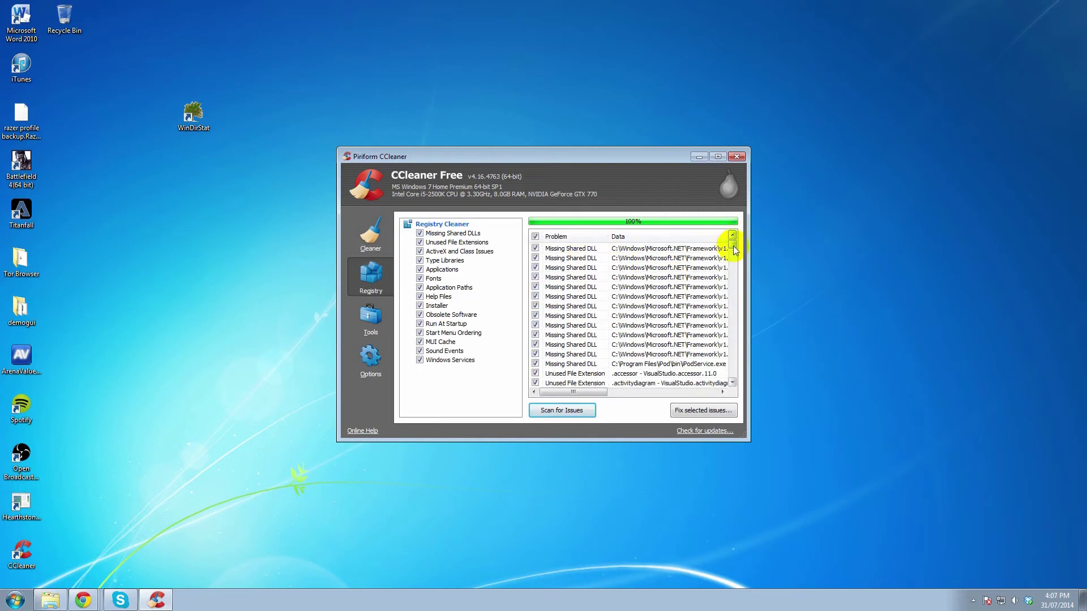
Step: Search Google for Ccleaner, download CCleaner Free from piriform.com and run ccsetup416.exe
left_click_drag(735, 249, 749, 297)
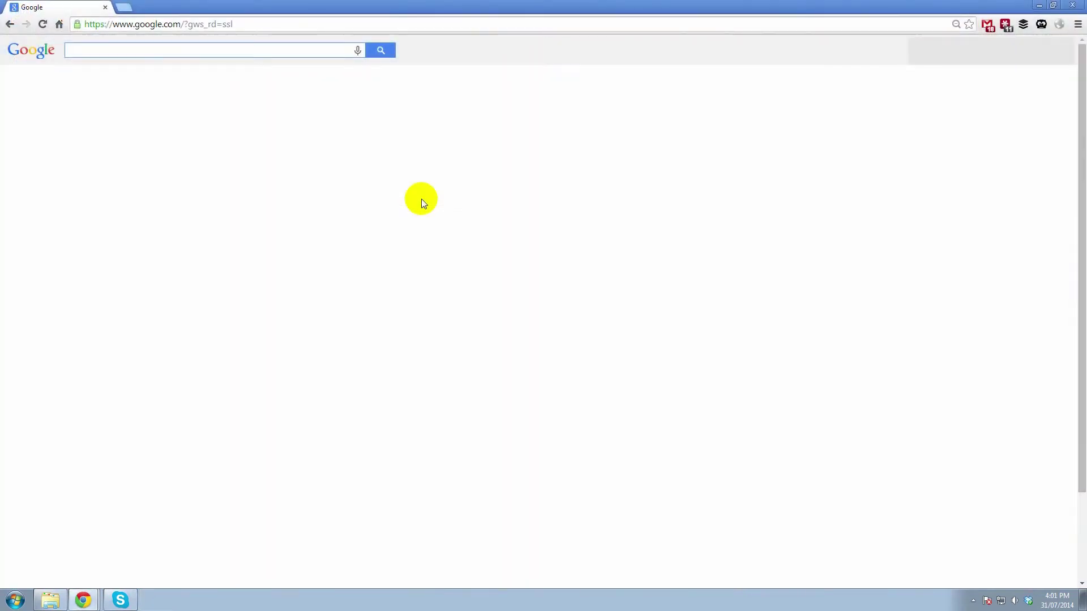
type("Cc")
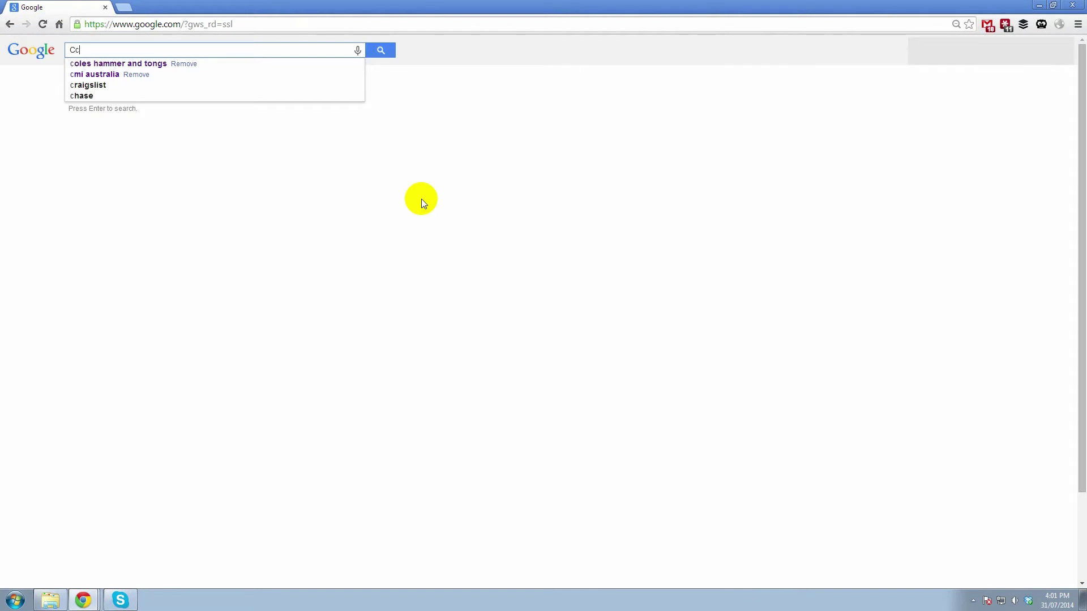
type("leaner")
key("Return")
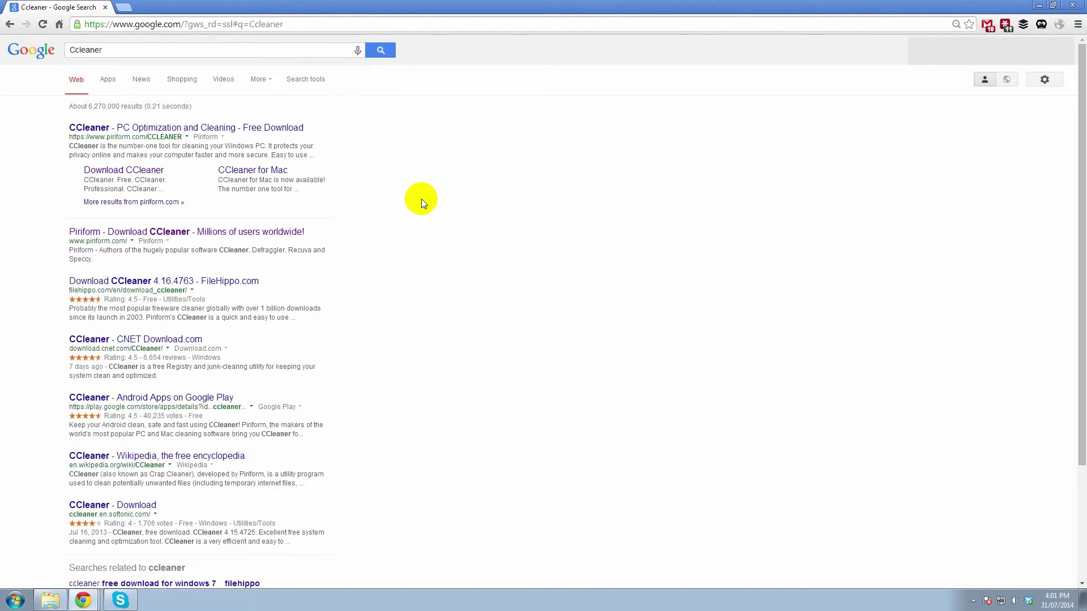
left_click(182, 129)
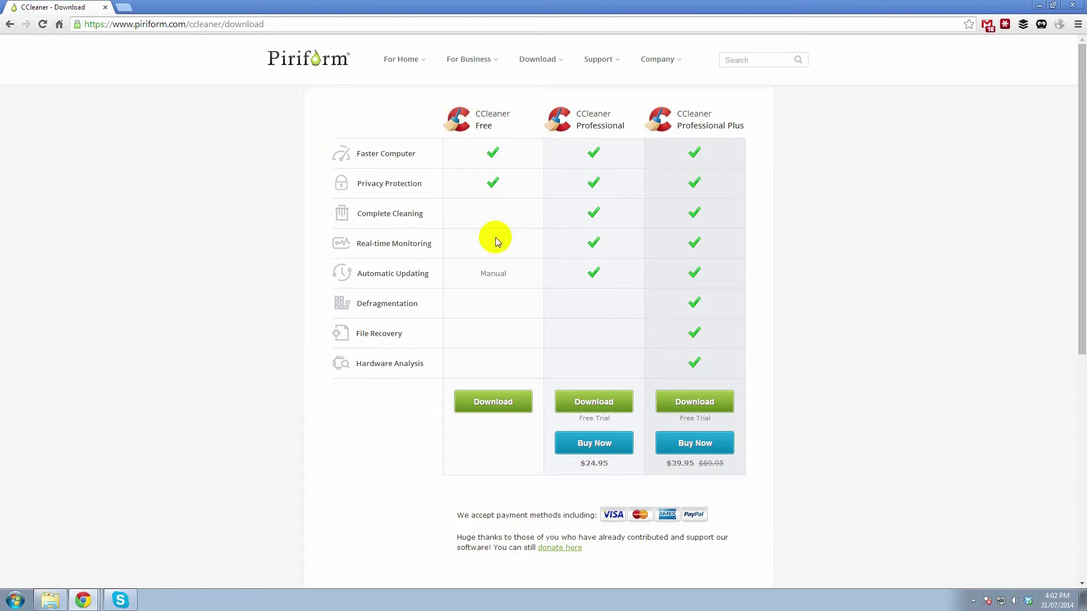
left_click(496, 400)
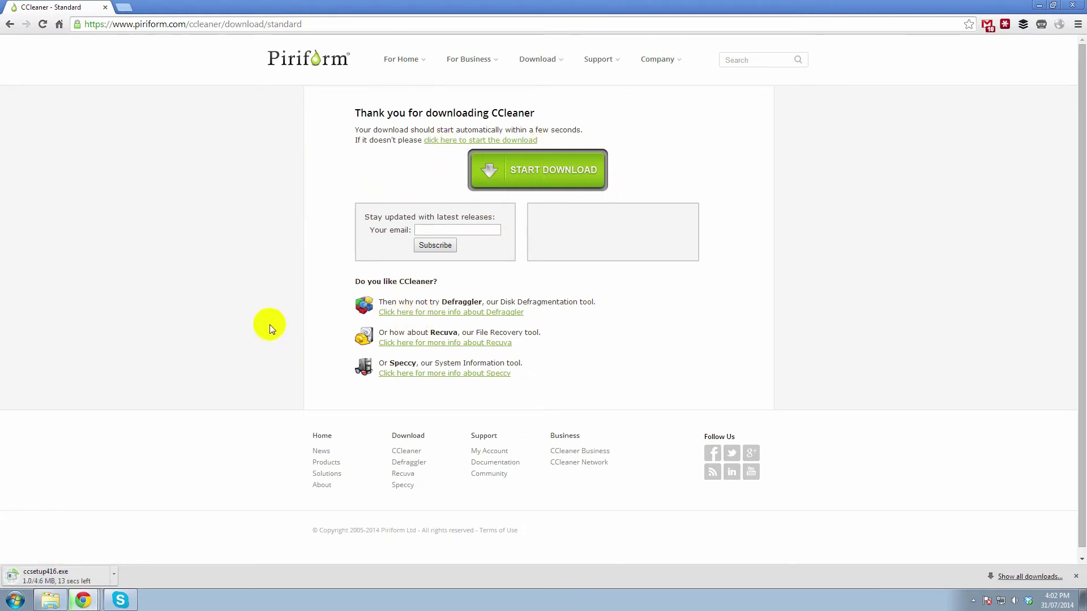
left_click(80, 582)
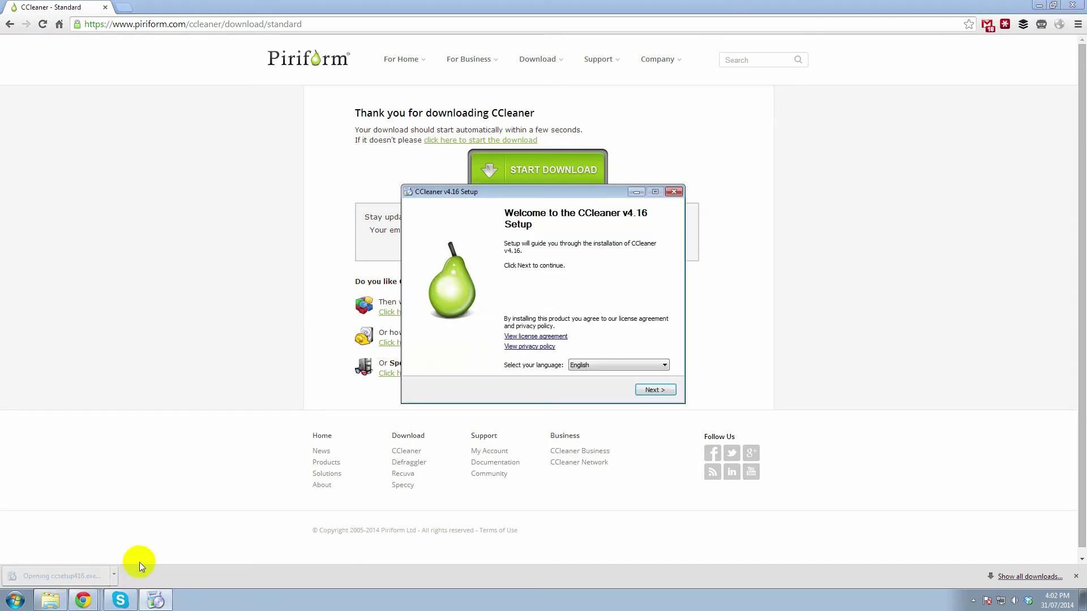
Step: Install CCleaner v4.16 with the default install options, unticking View Release notes
left_click(649, 392)
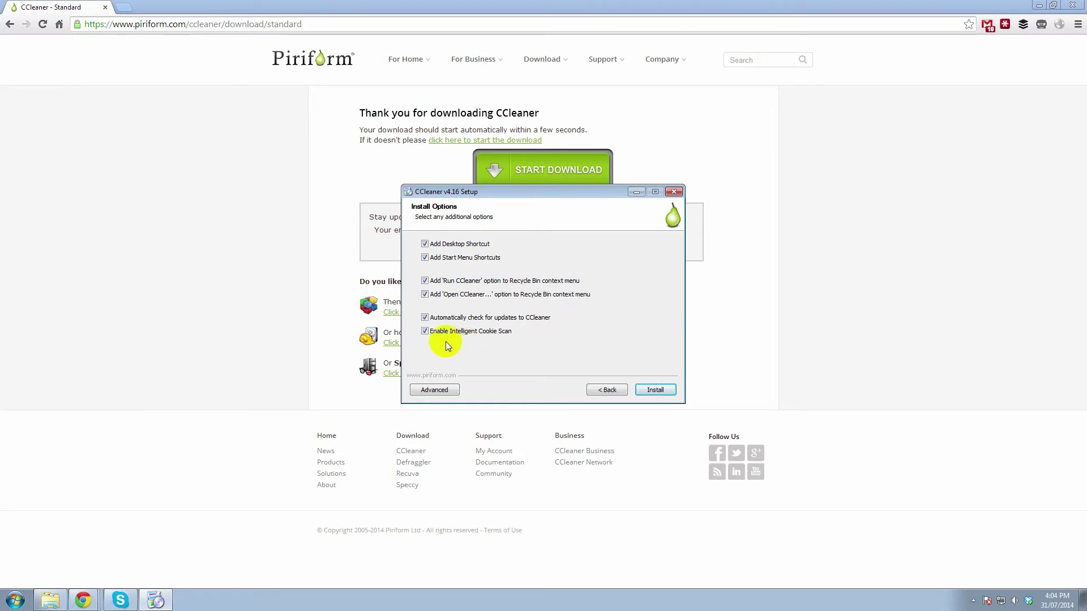
left_click(655, 390)
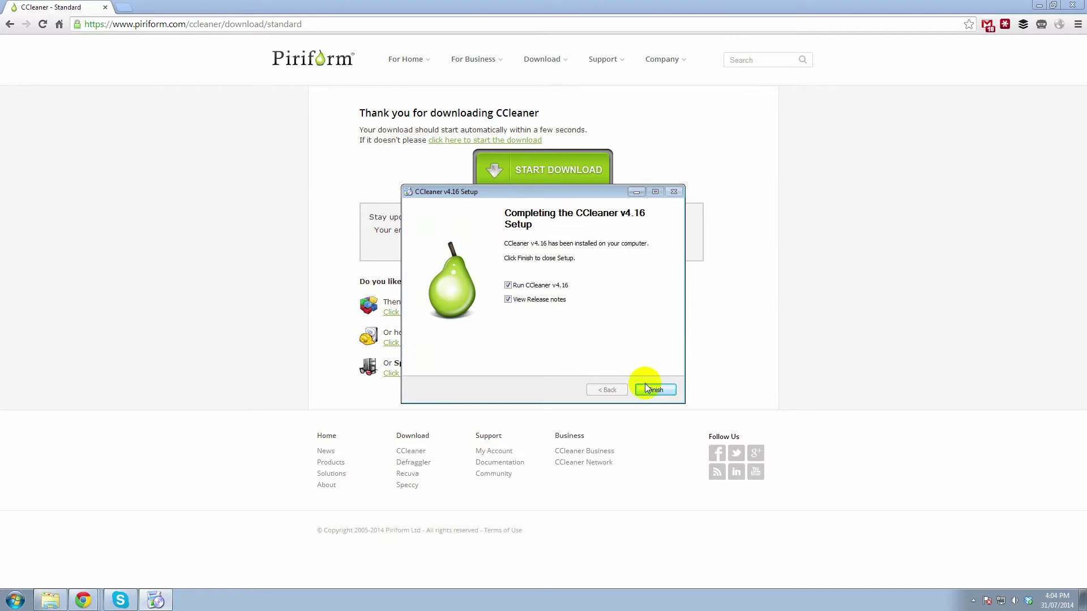
left_click(508, 299)
Step: Finish setup to launch CCleaner and scroll through the Windows cleaning checklist
left_click(651, 390)
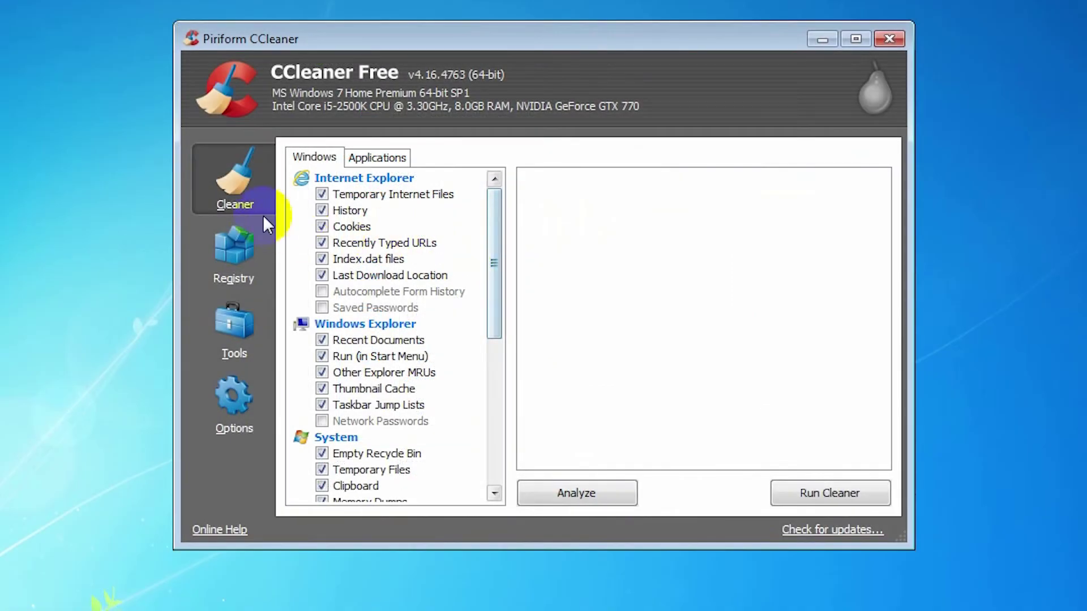
left_click_drag(495, 222, 493, 182)
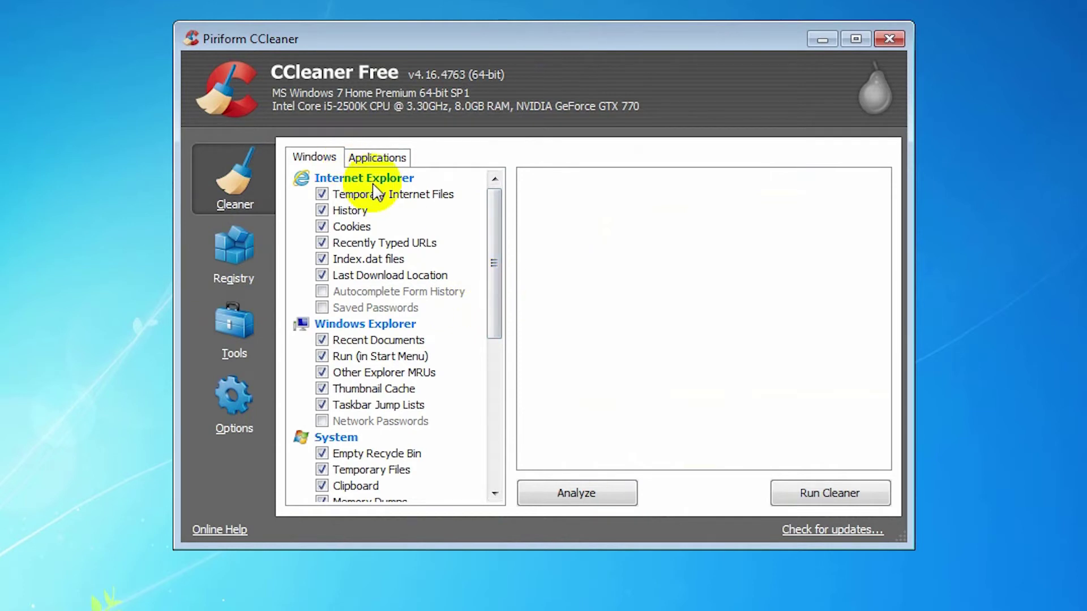
left_click_drag(507, 306, 508, 453)
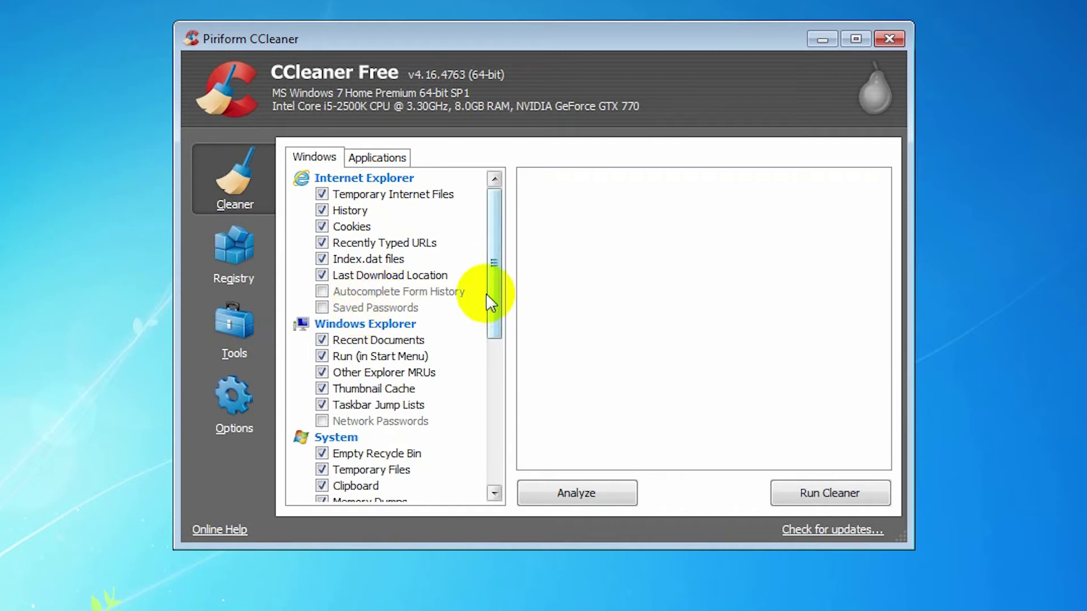
left_click_drag(485, 297, 481, 335)
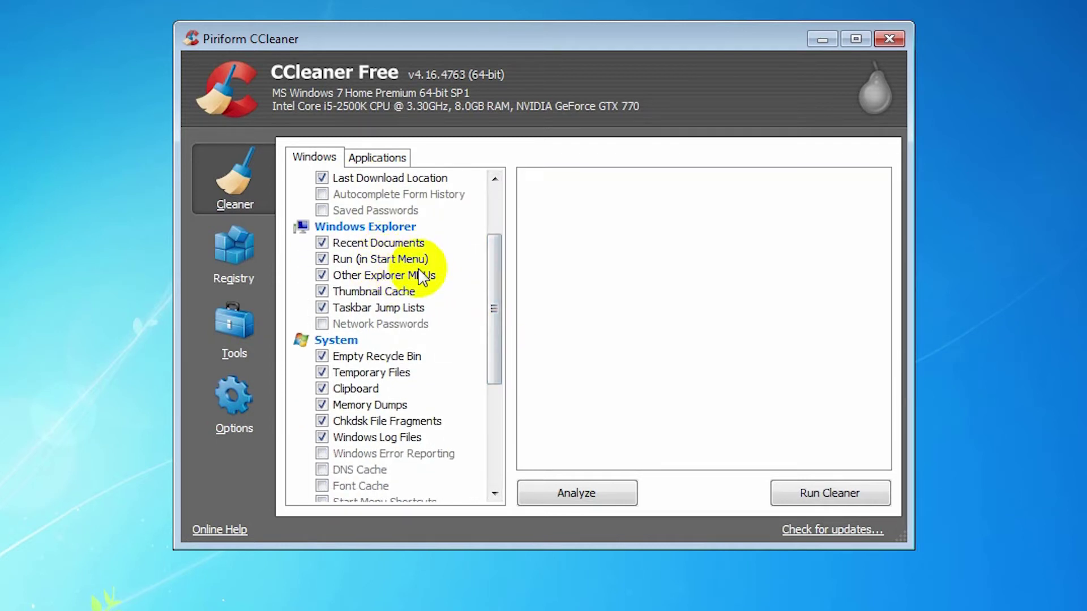
left_click_drag(495, 309, 494, 365)
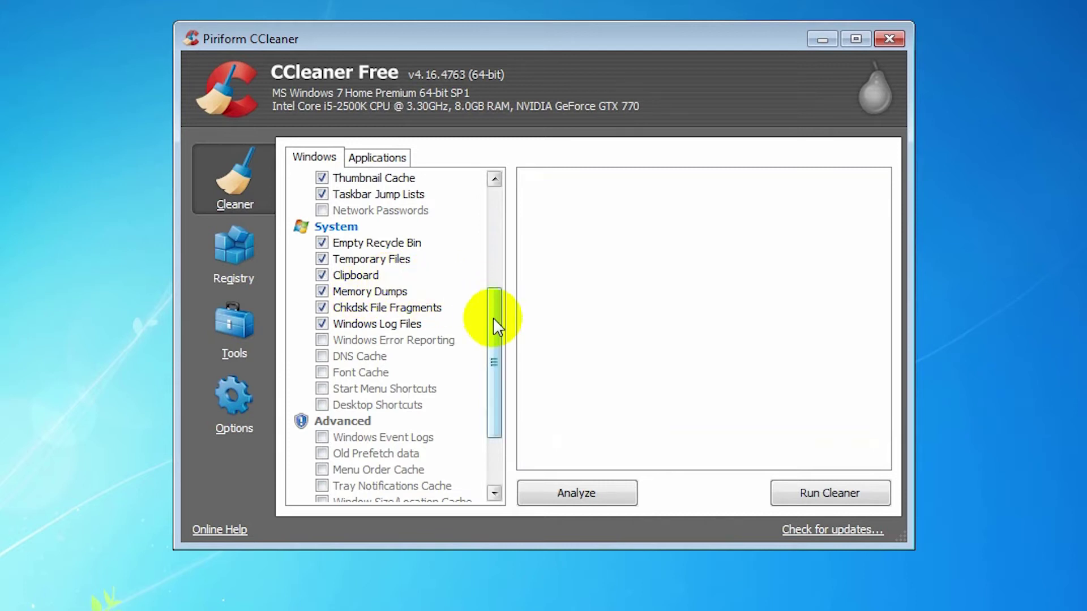
left_click_drag(495, 321, 493, 347)
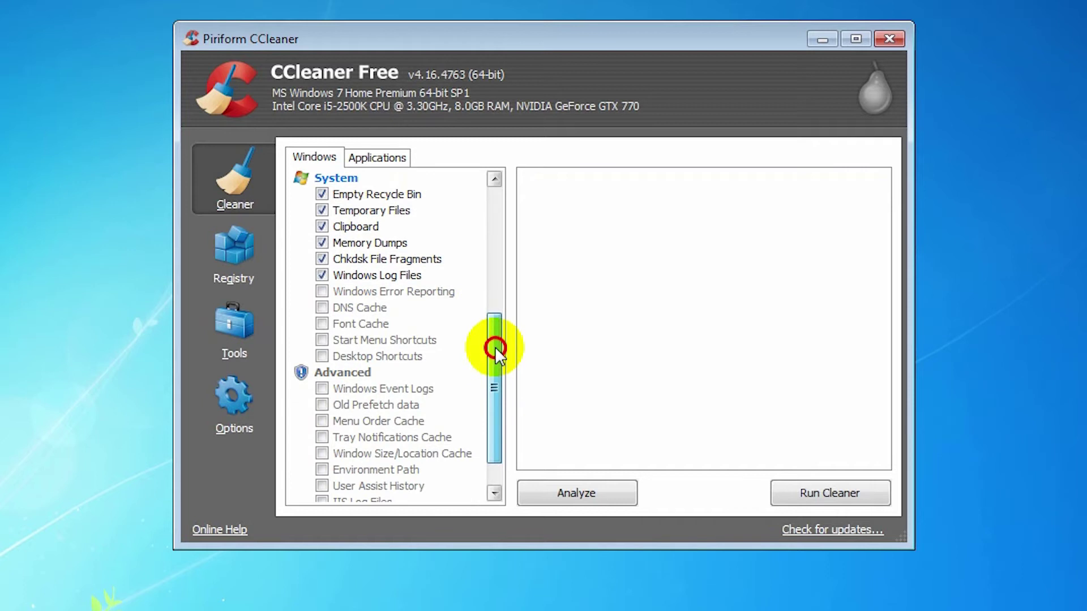
left_click_drag(496, 346, 496, 346)
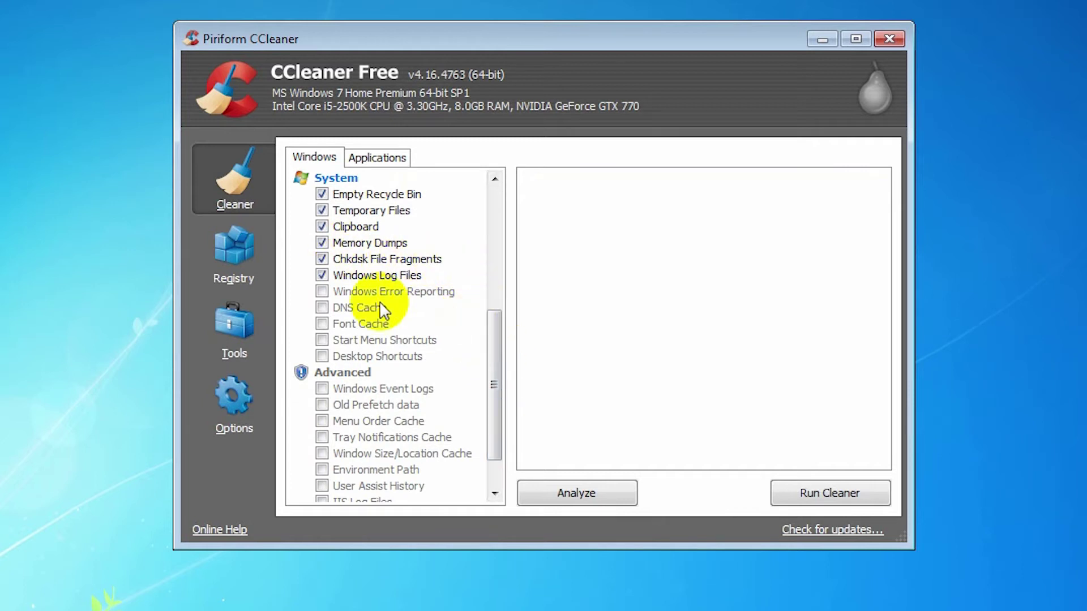
left_click_drag(494, 392, 497, 209)
Step: In the Applications list, untick Chrome's cache, history, cookies, download history, last download location and session
left_click(388, 161)
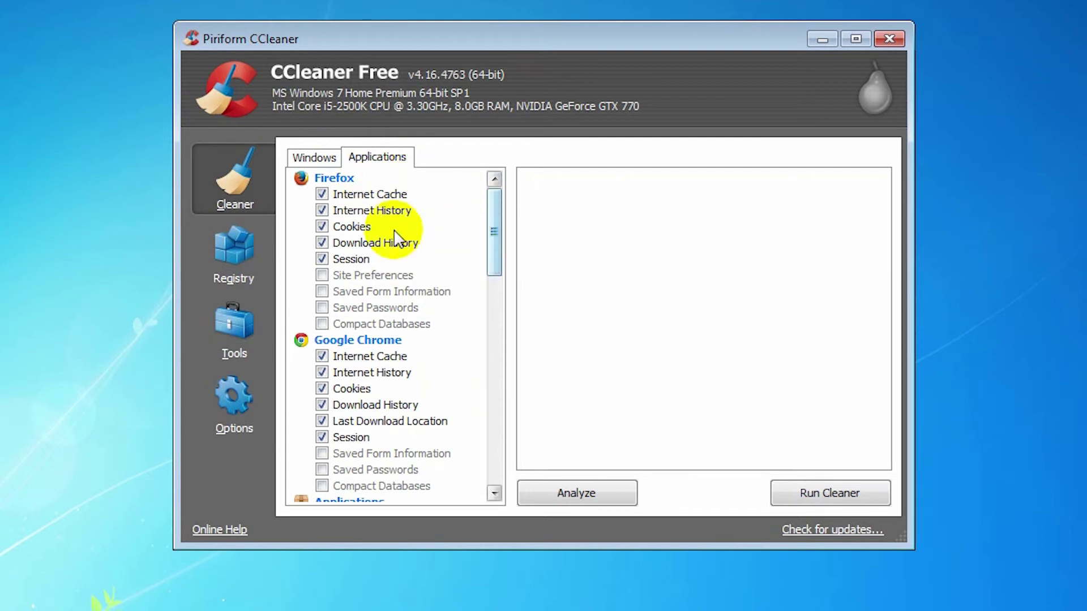
left_click_drag(494, 225, 497, 259)
left_click(321, 243)
left_click(322, 259)
left_click(321, 275)
left_click(323, 291)
left_click(321, 307)
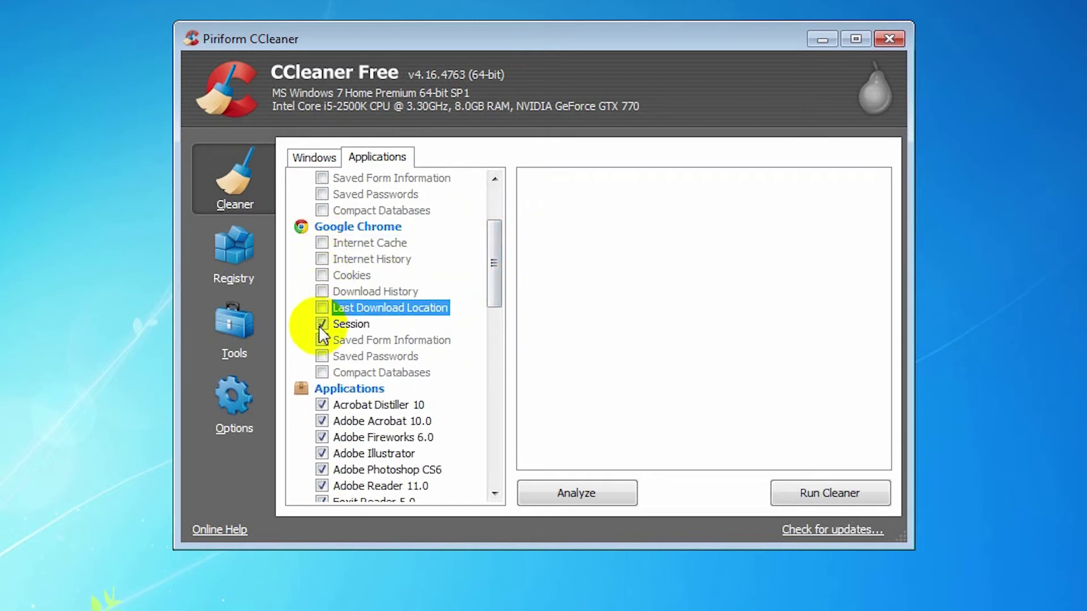
left_click(322, 323)
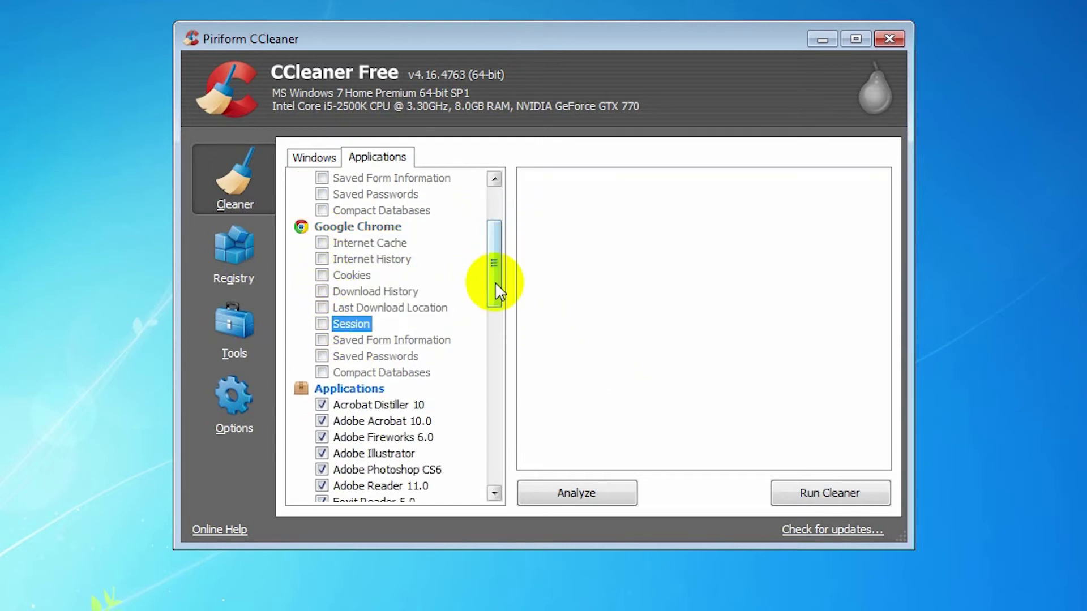
left_click_drag(495, 281, 480, 222)
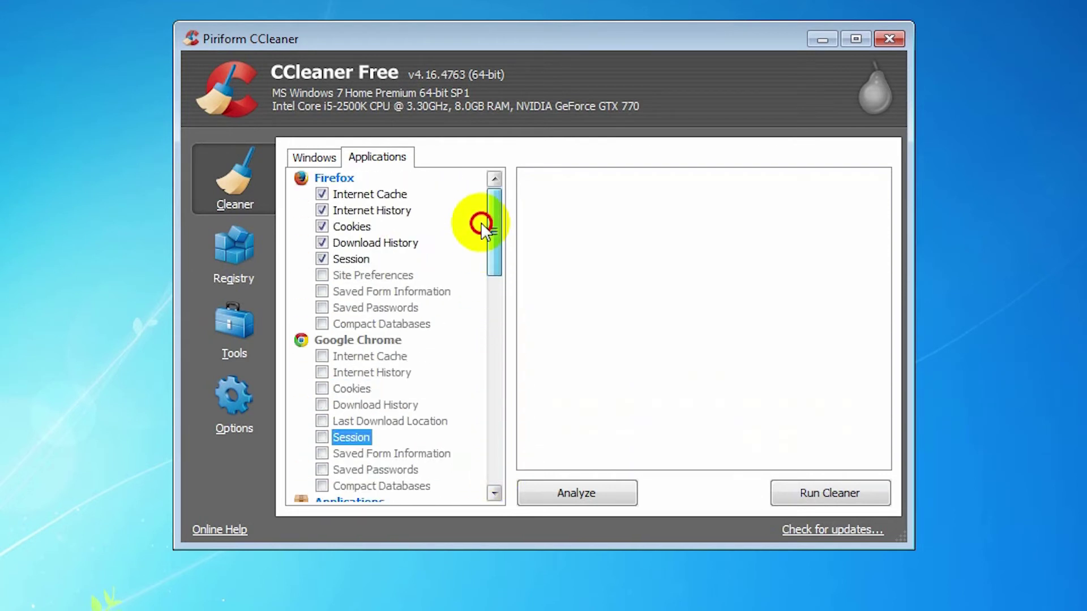
Step: Analyze the system, finding 2,847 MB of junk files to remove
left_click(579, 497)
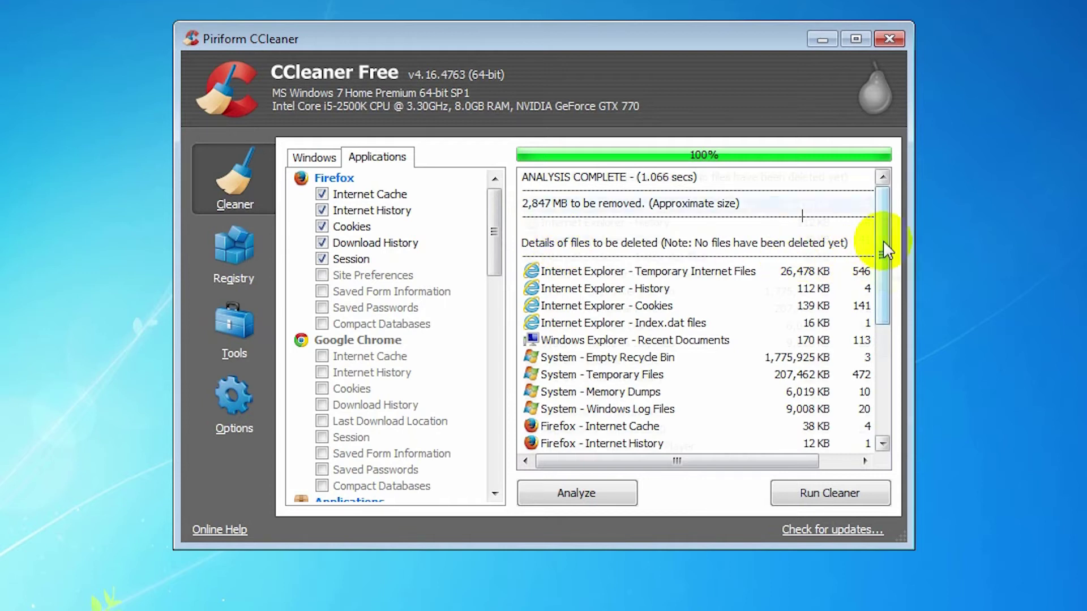
left_click(779, 252)
scroll(609, 379, "down", 2)
scroll(608, 391, "down", 2)
scroll(617, 396, "up", 5)
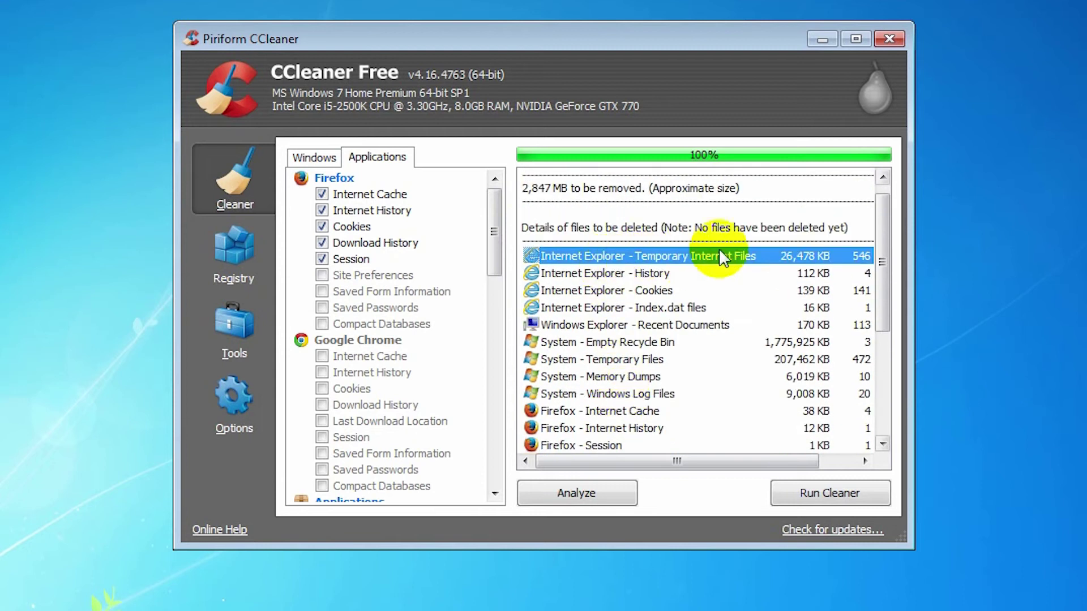
Step: View detailed results for Internet Explorer Temporary Internet Files, then return to the summary
right_click(675, 260)
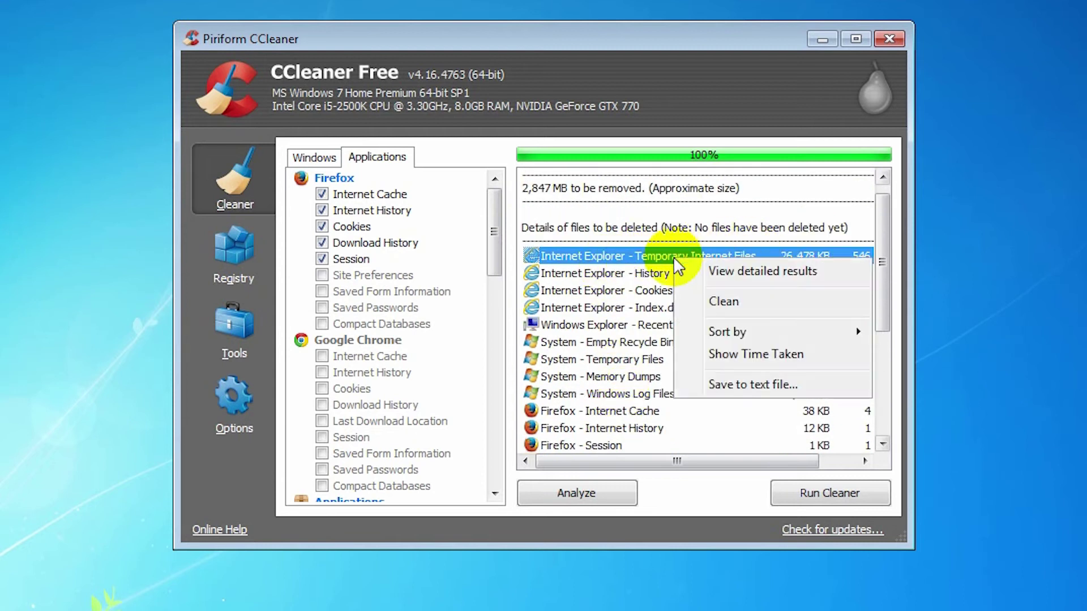
left_click(746, 269)
left_click_drag(872, 234, 875, 274)
left_click_drag(809, 220, 864, 223)
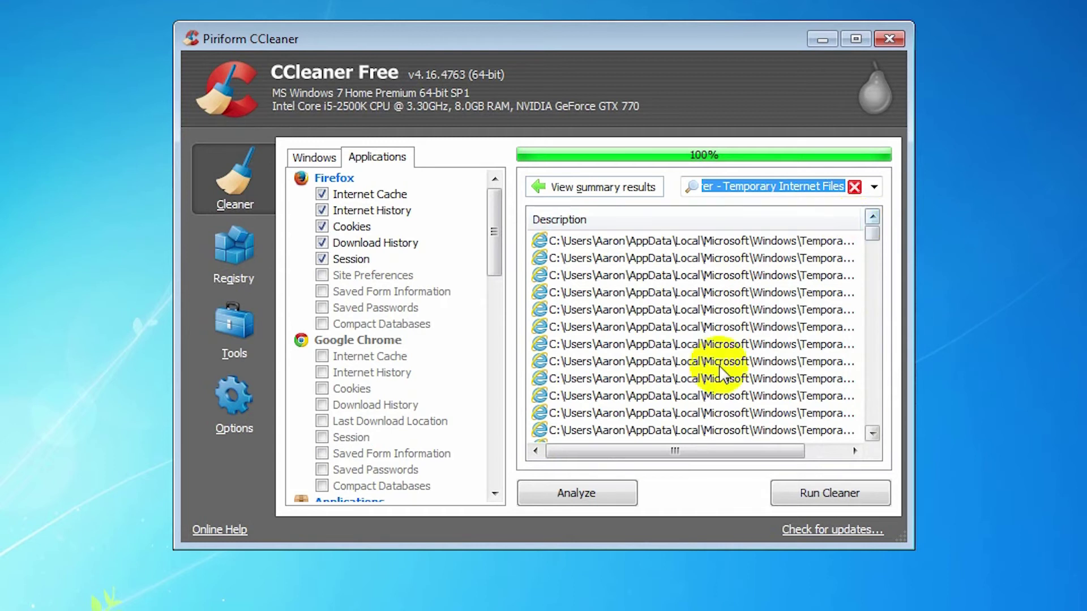
left_click(595, 187)
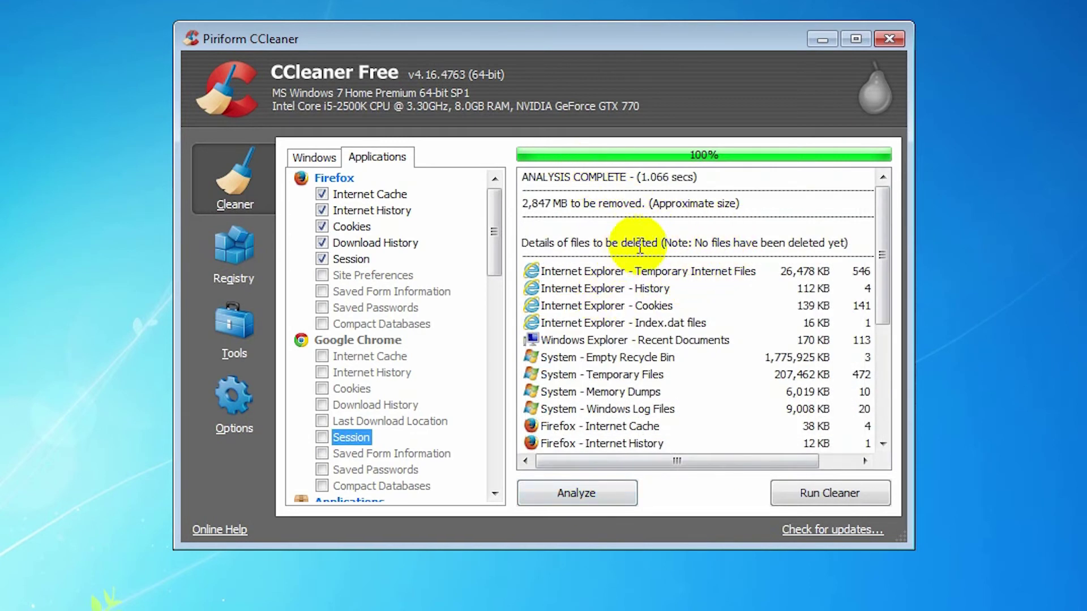
Step: Run the cleaner and confirm, deleting 2,885 MB of junk files
left_click(828, 498)
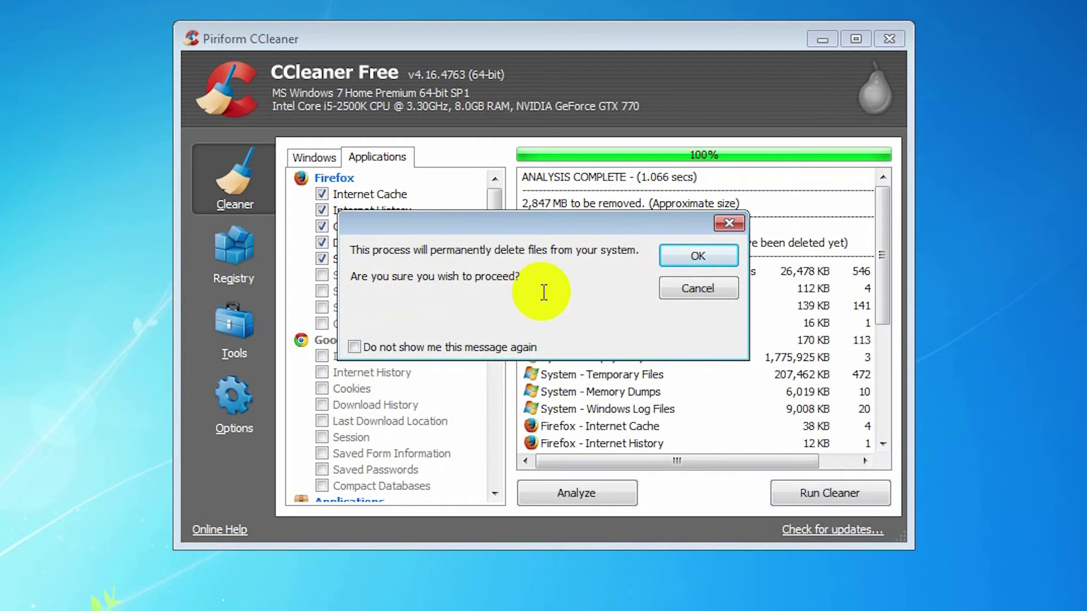
left_click(704, 260)
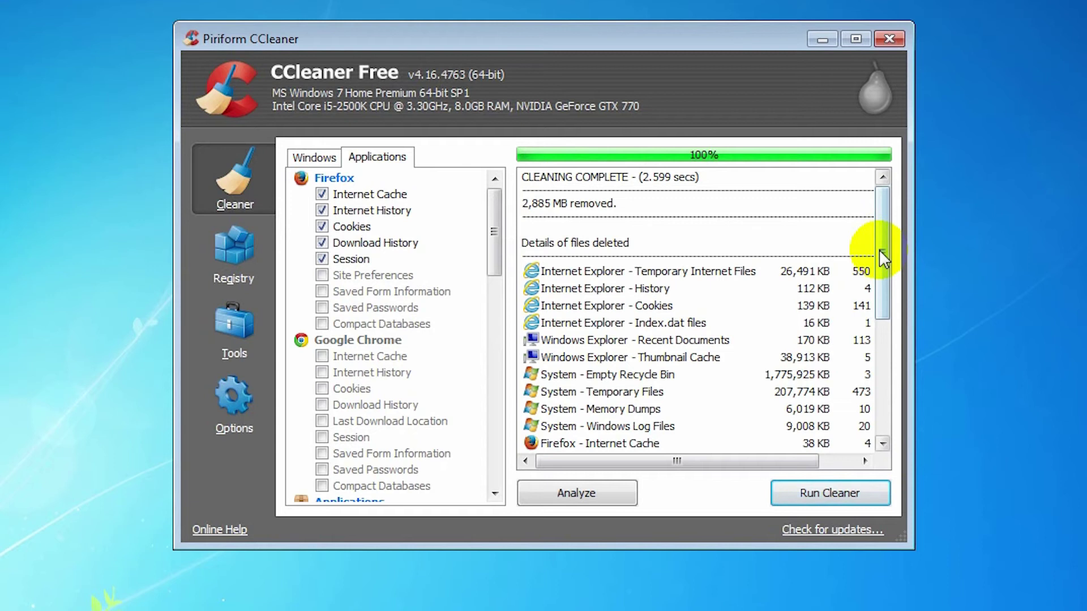
left_click_drag(886, 263, 875, 224)
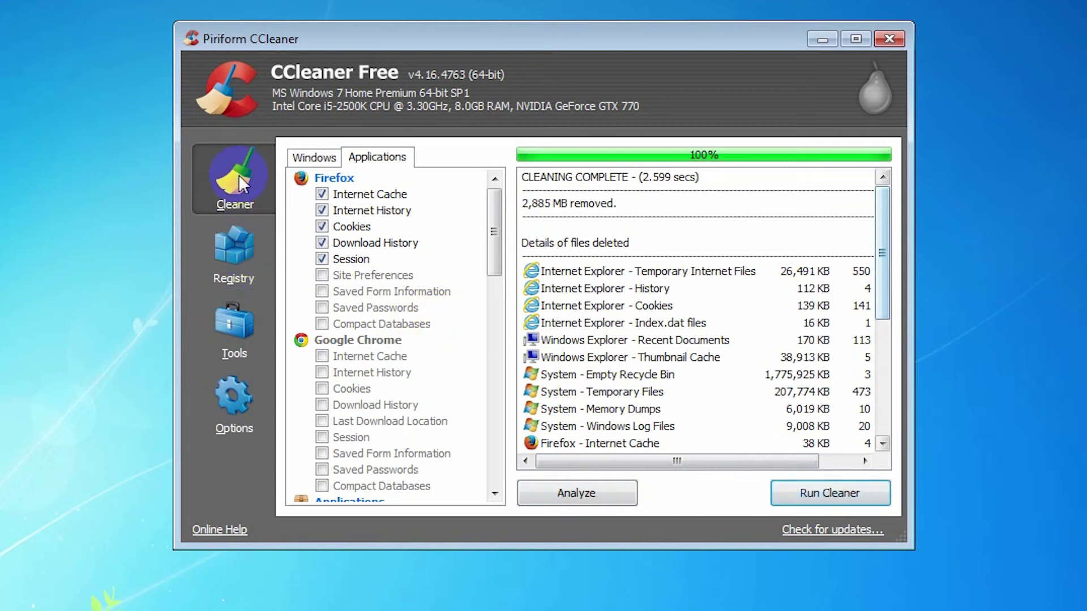
Step: Scan the registry and review the listed issues, such as missing shared DLLs and unused extensions
left_click(234, 249)
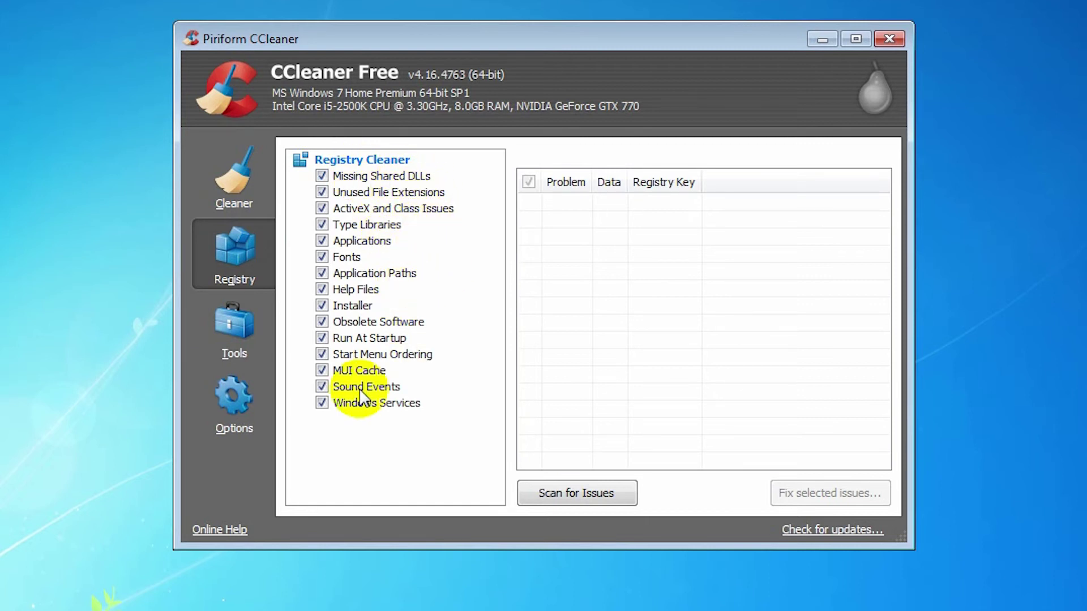
left_click(566, 500)
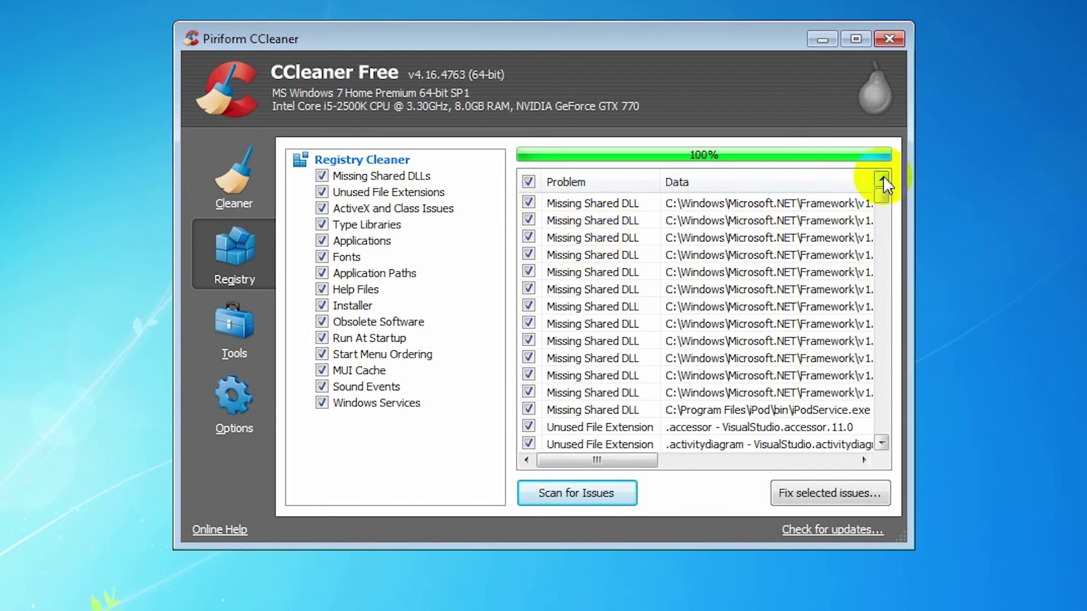
left_click_drag(885, 209, 891, 290)
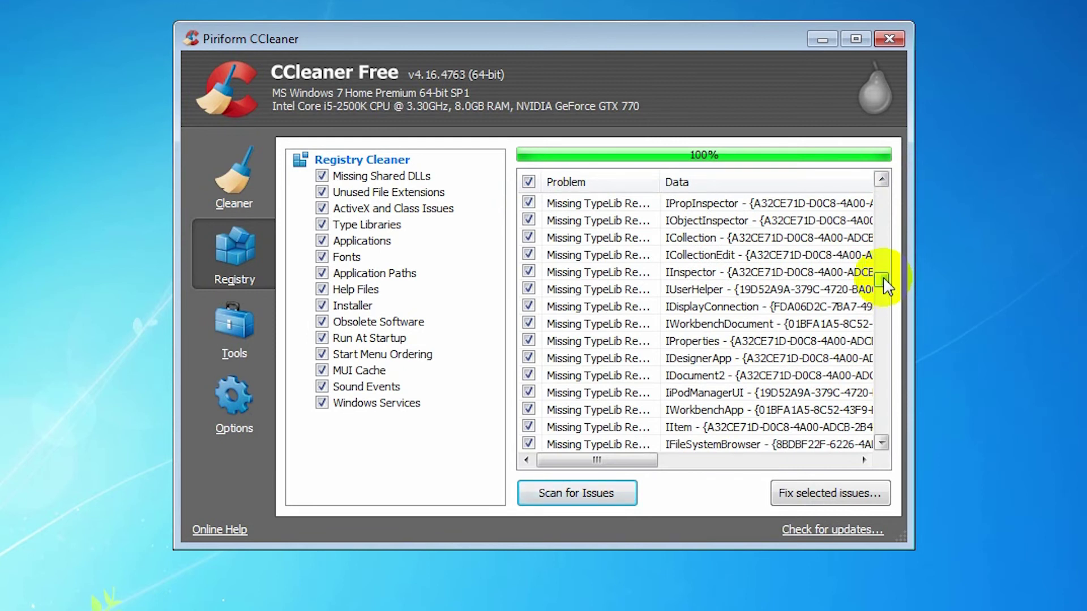
left_click_drag(886, 286, 886, 180)
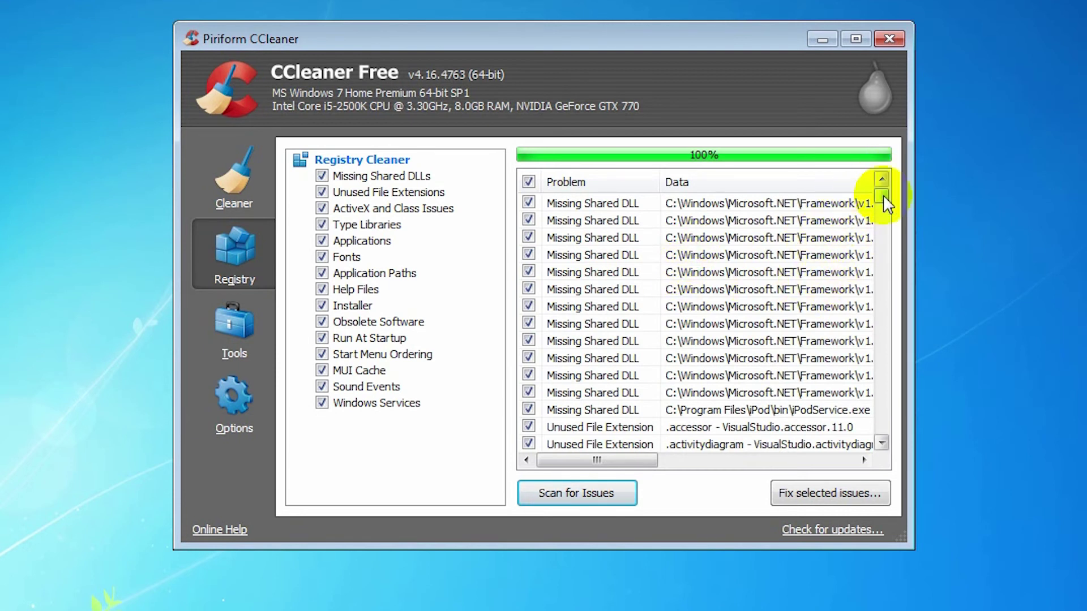
left_click_drag(883, 196, 881, 228)
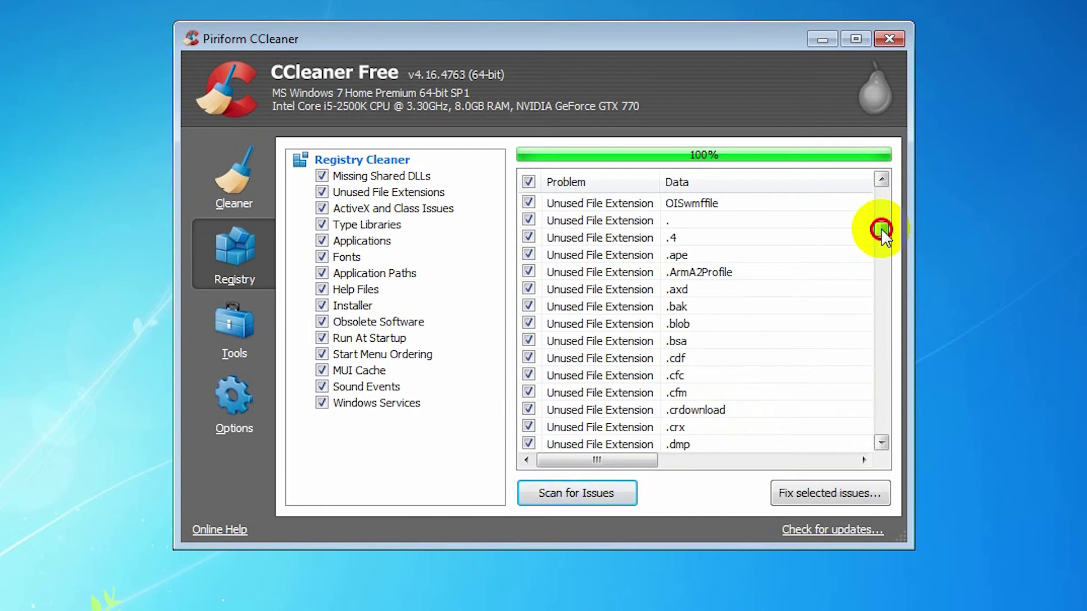
left_click_drag(881, 229, 879, 181)
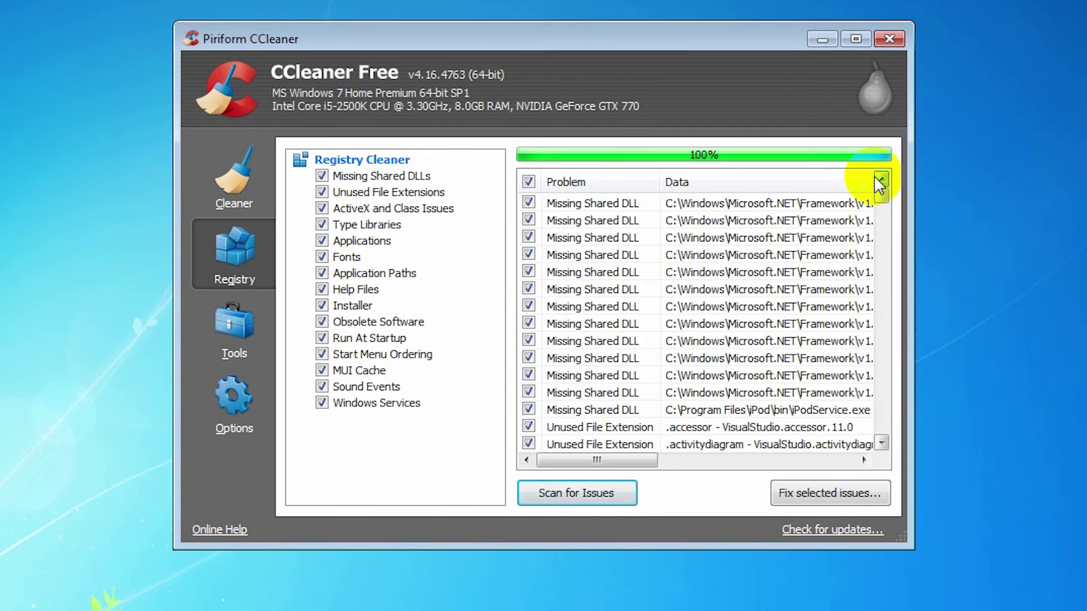
left_click(836, 493)
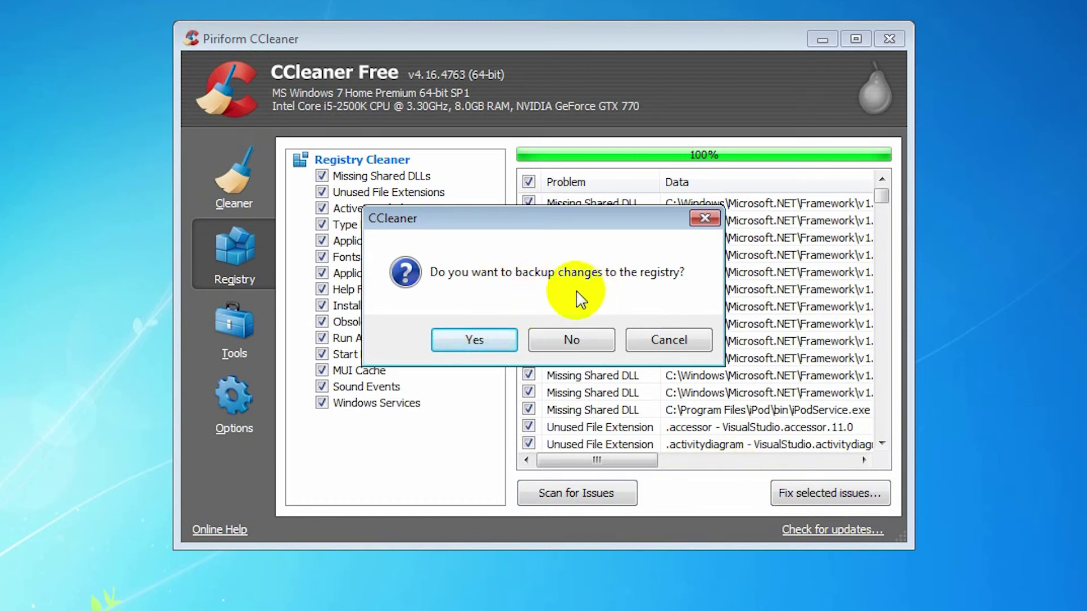
left_click(470, 340)
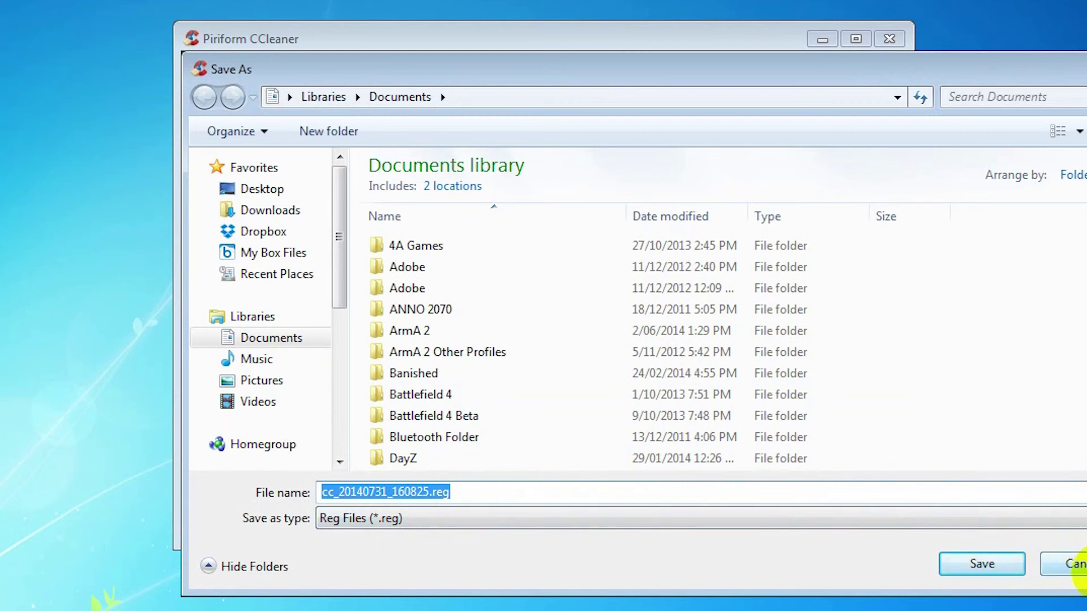
left_click(1074, 564)
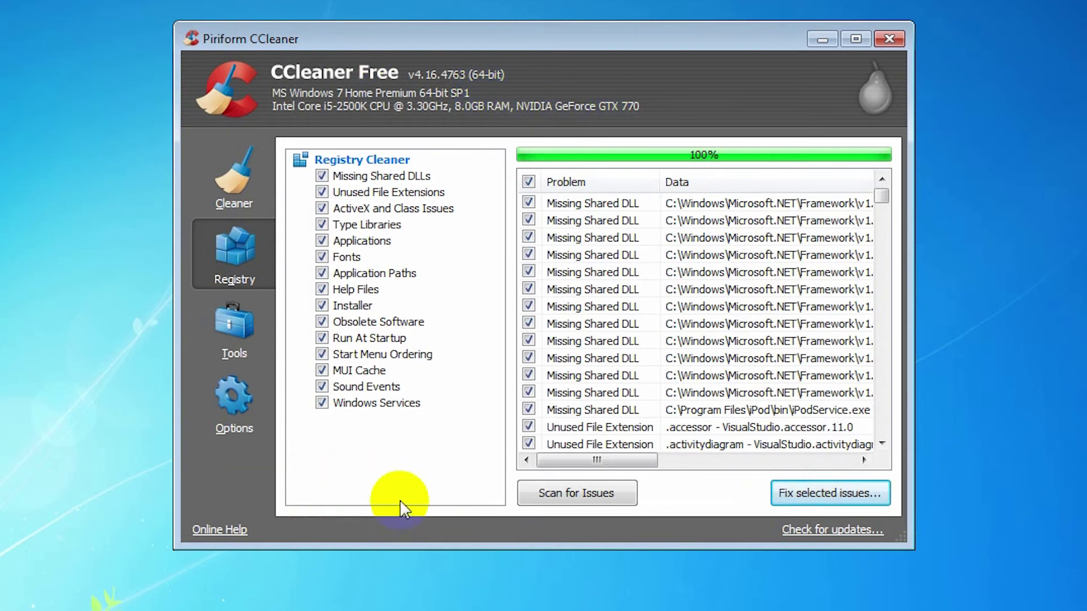
Step: Begin fixing the selected registry issues, declining the backup, and step through the first issues
left_click(861, 487)
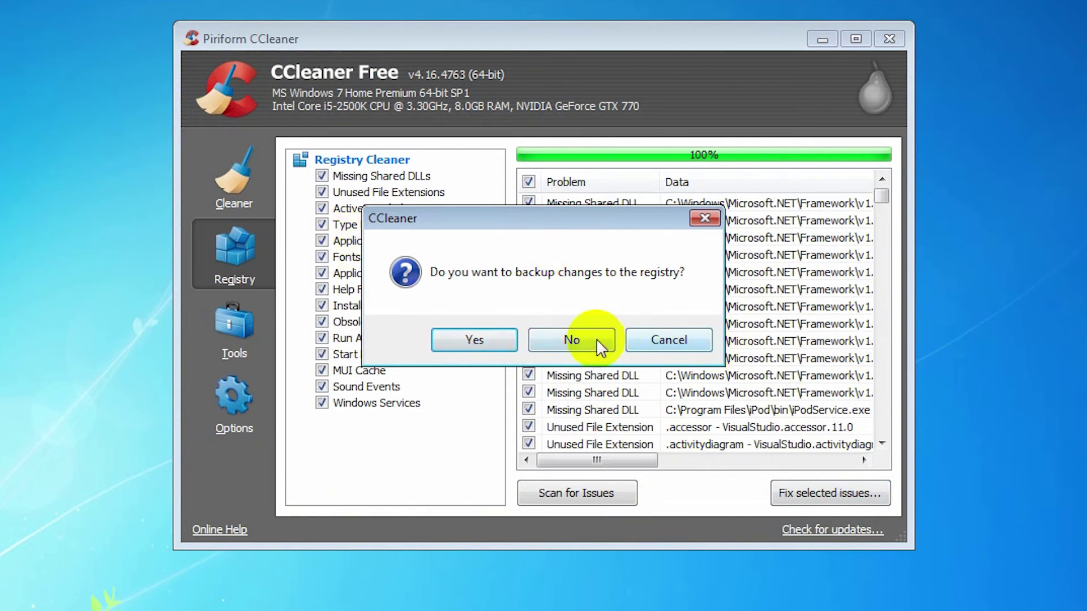
left_click(568, 342)
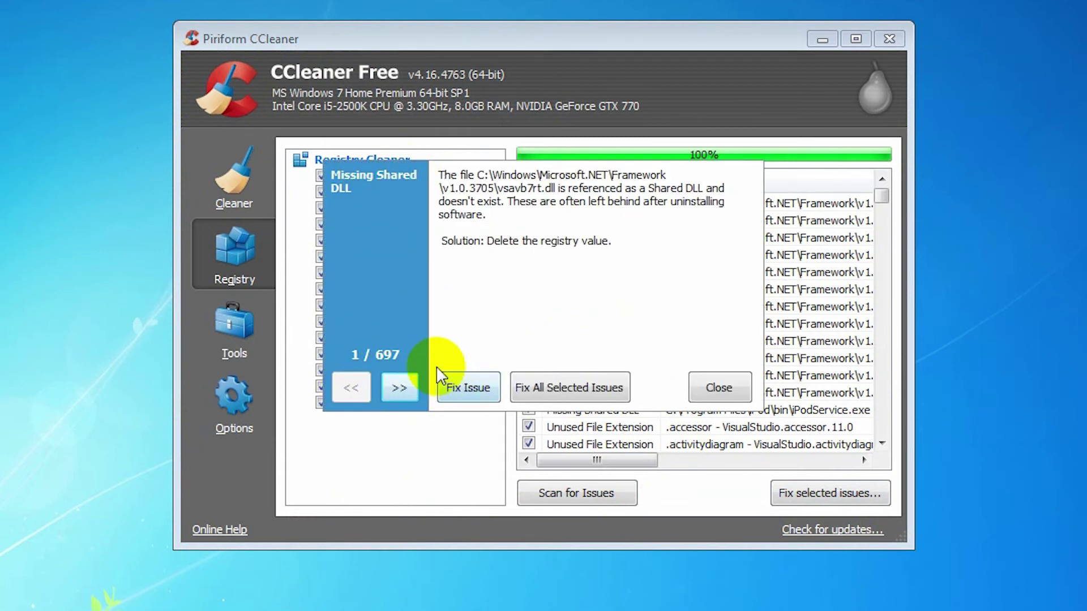
left_click(399, 393)
left_click(403, 391)
left_click(405, 393)
left_click(406, 395)
left_click(404, 396)
left_click(403, 395)
left_click(406, 395)
left_click(408, 395)
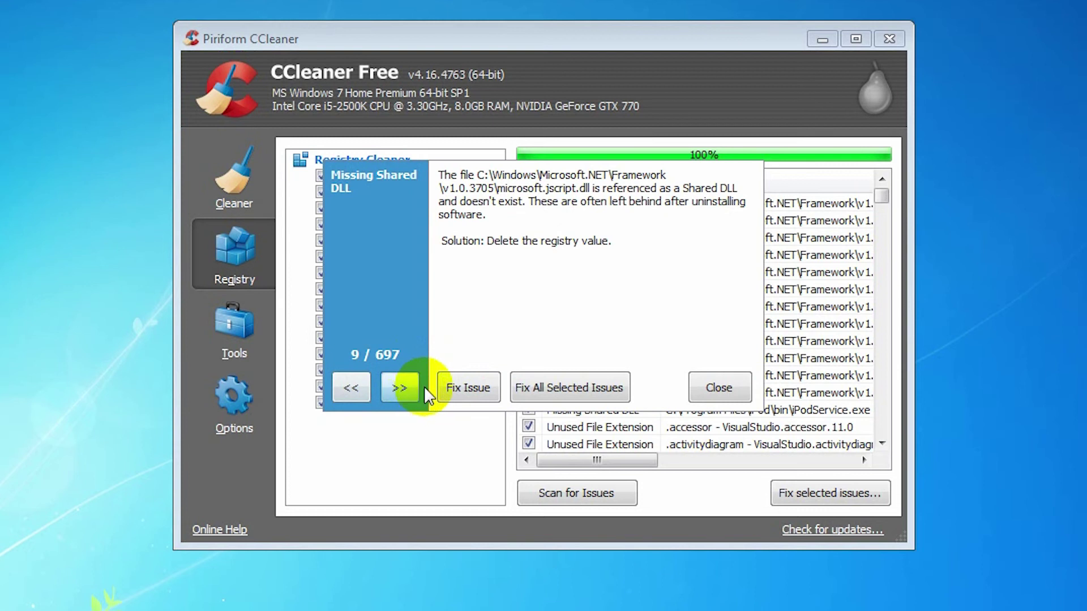
Step: Step back and forth through more issues, then fix all 697 selected issues at once
left_click(419, 387)
left_click(406, 387)
left_click(406, 388)
left_click(406, 389)
left_click(405, 389)
left_click(405, 389)
double_click(345, 391)
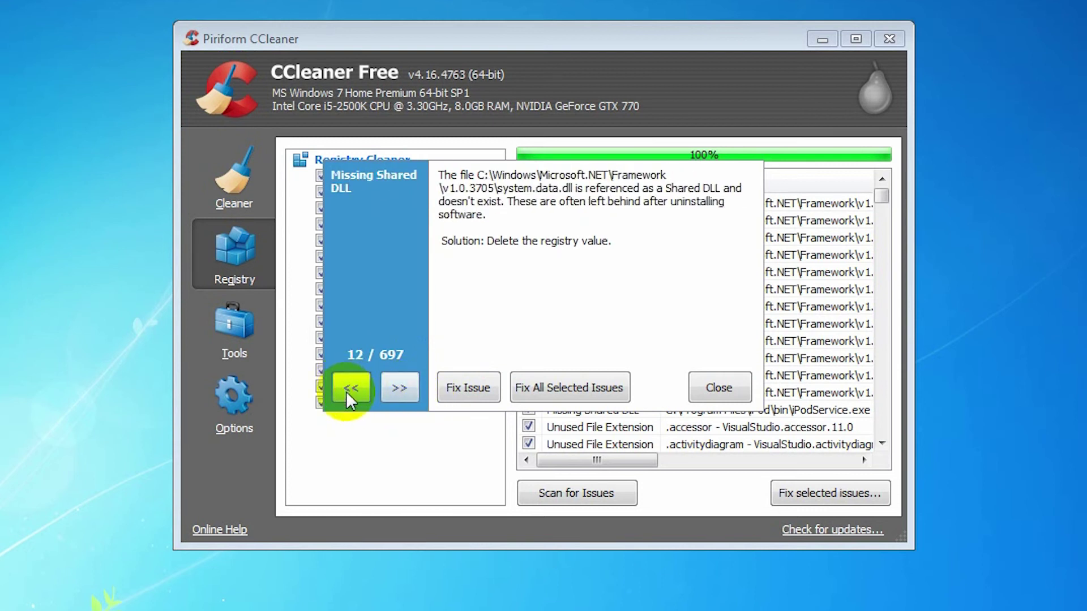
double_click(344, 395)
double_click(344, 395)
double_click(343, 395)
left_click(400, 390)
double_click(399, 391)
double_click(394, 390)
double_click(390, 393)
double_click(392, 393)
left_click(393, 393)
double_click(393, 393)
left_click(392, 392)
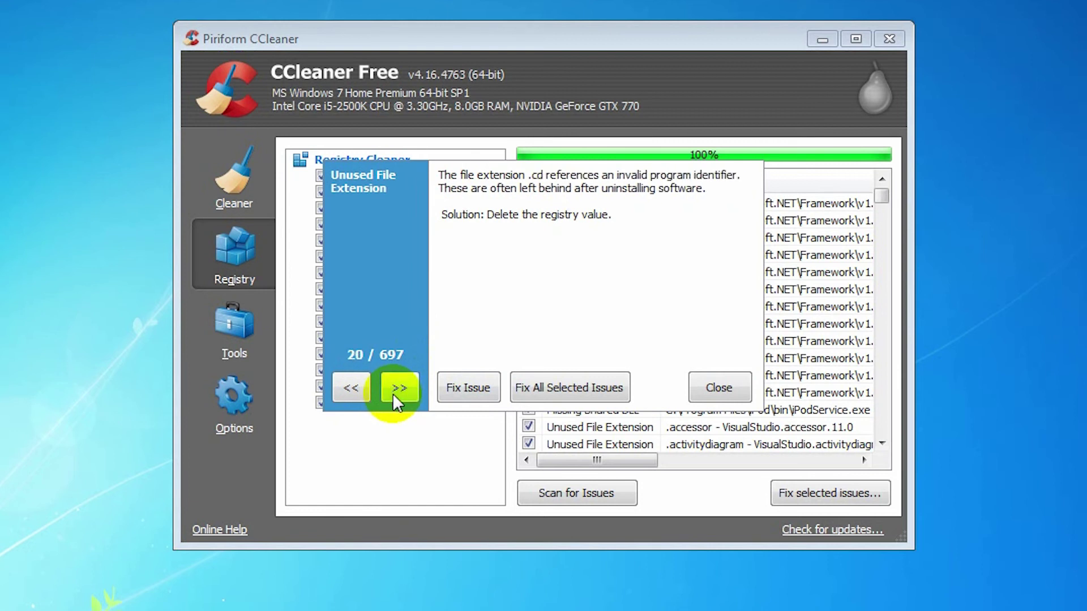
left_click(413, 392)
double_click(413, 392)
left_click(580, 389)
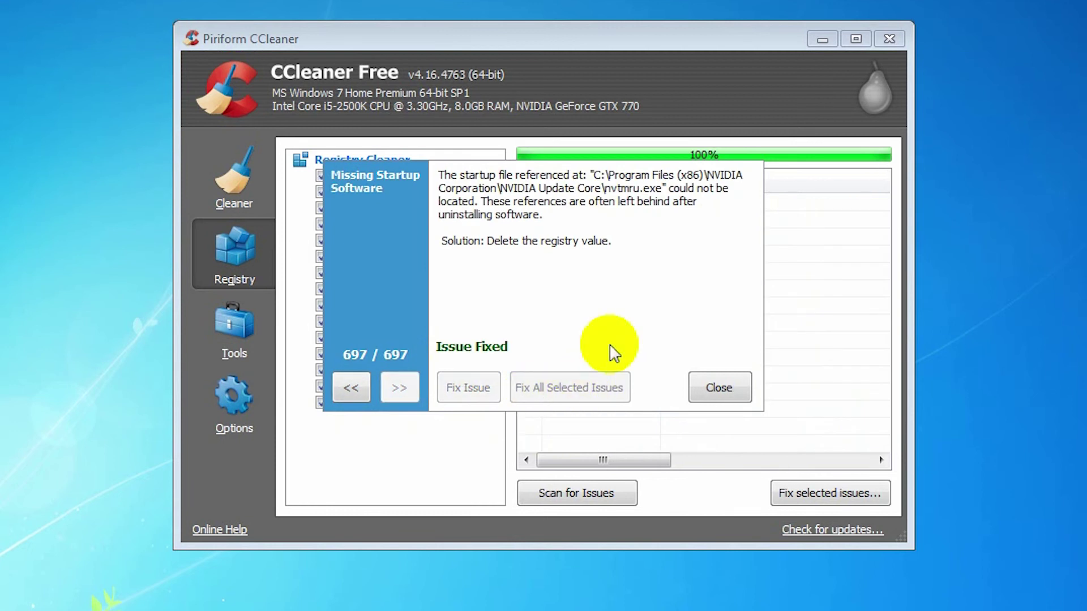
Step: Rescan the registry and fix the 3 newly found issues without a backup
left_click(713, 396)
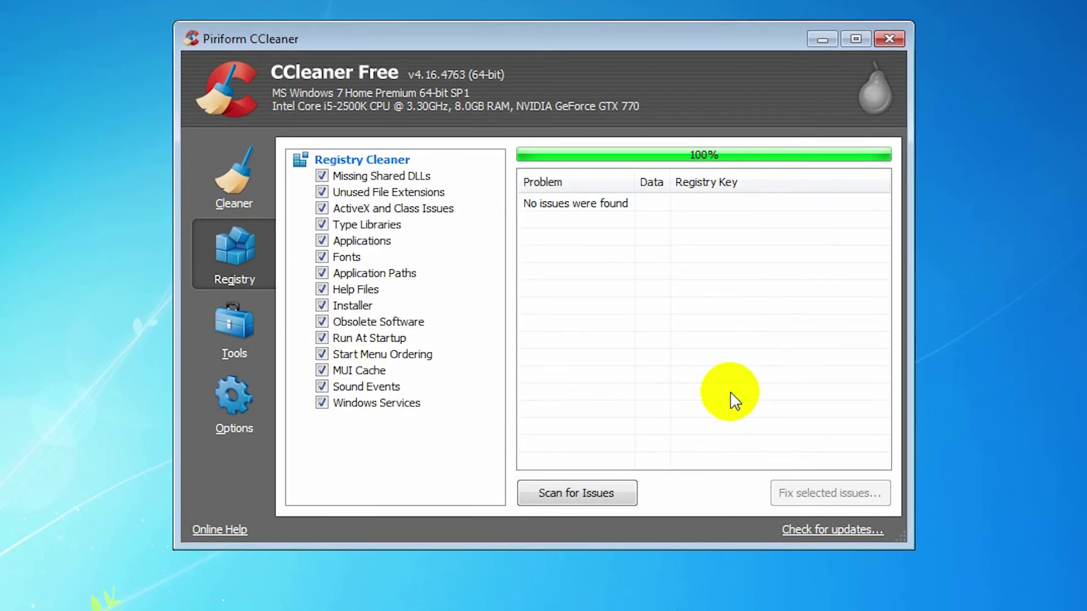
left_click(576, 492)
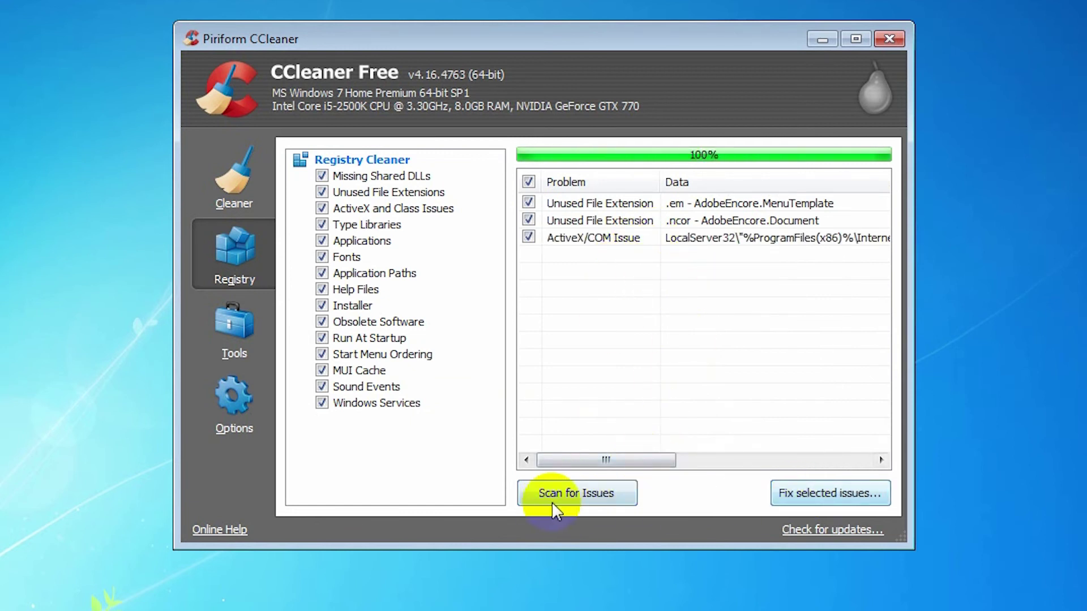
left_click(827, 493)
left_click(557, 341)
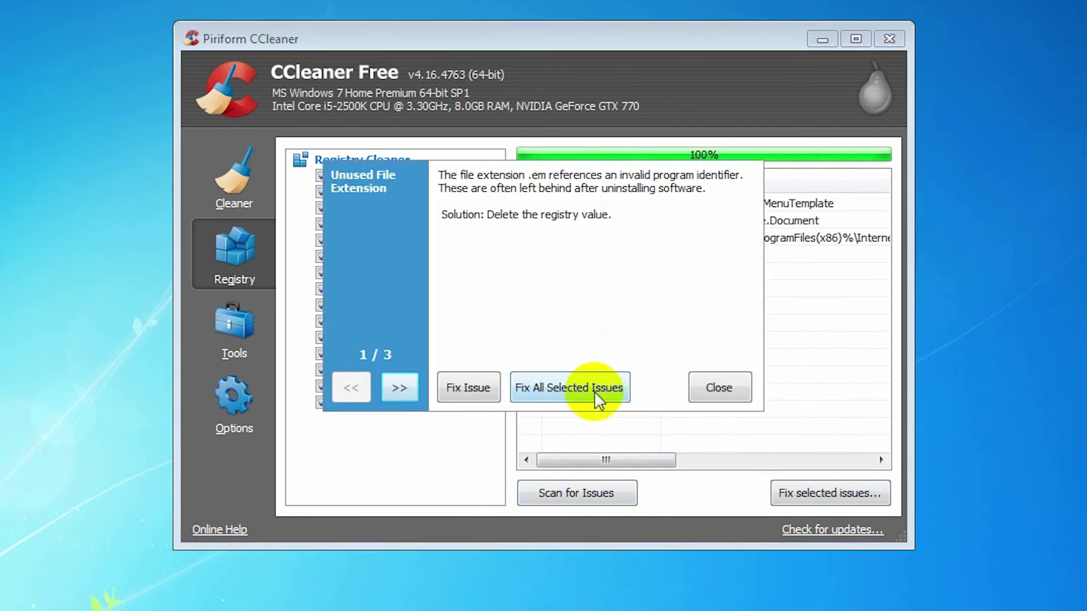
left_click(567, 393)
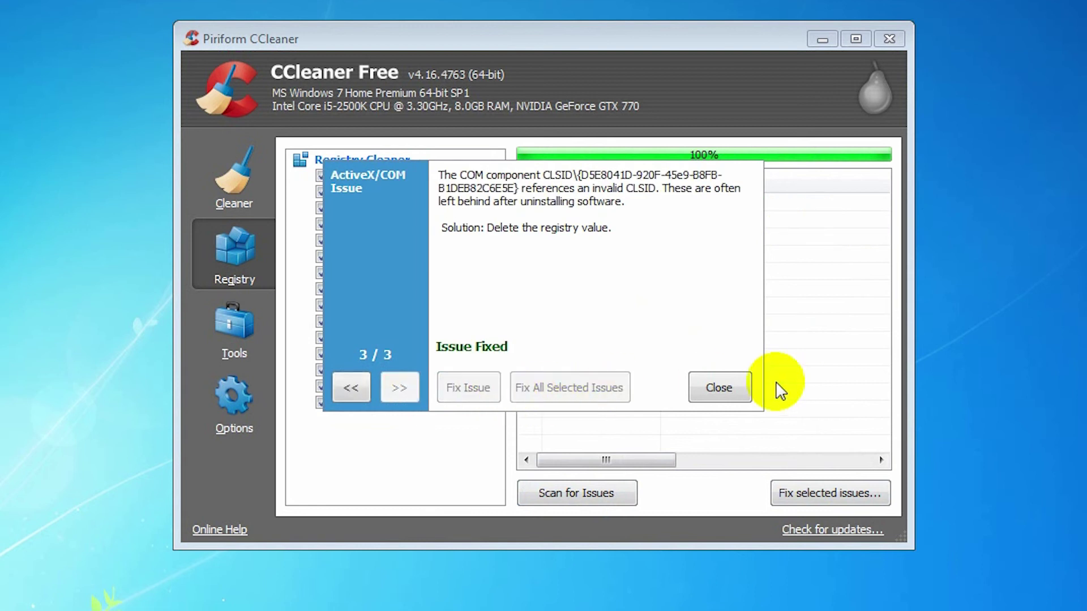
left_click(733, 389)
Step: Re-analyze junk files, finding only 16.00 KB left, then show the installed programs list under Tools
left_click(258, 201)
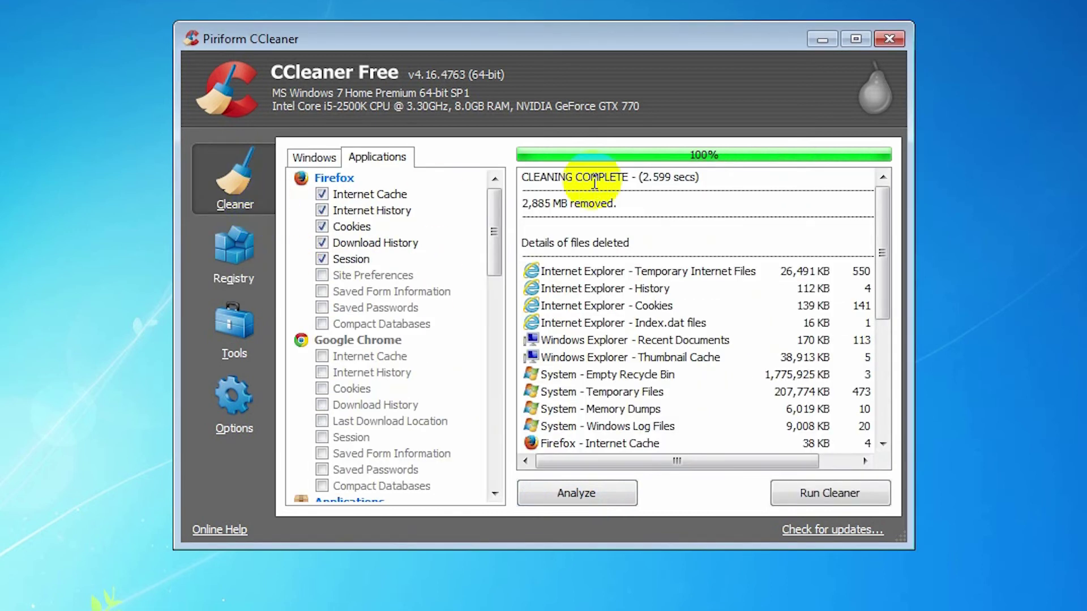
left_click(578, 494)
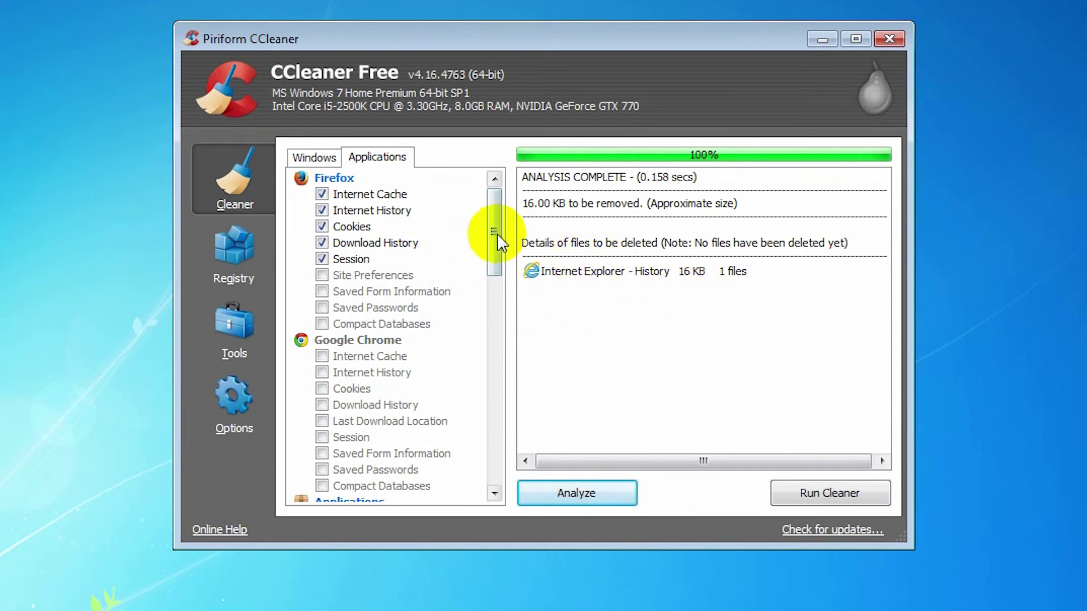
left_click(253, 340)
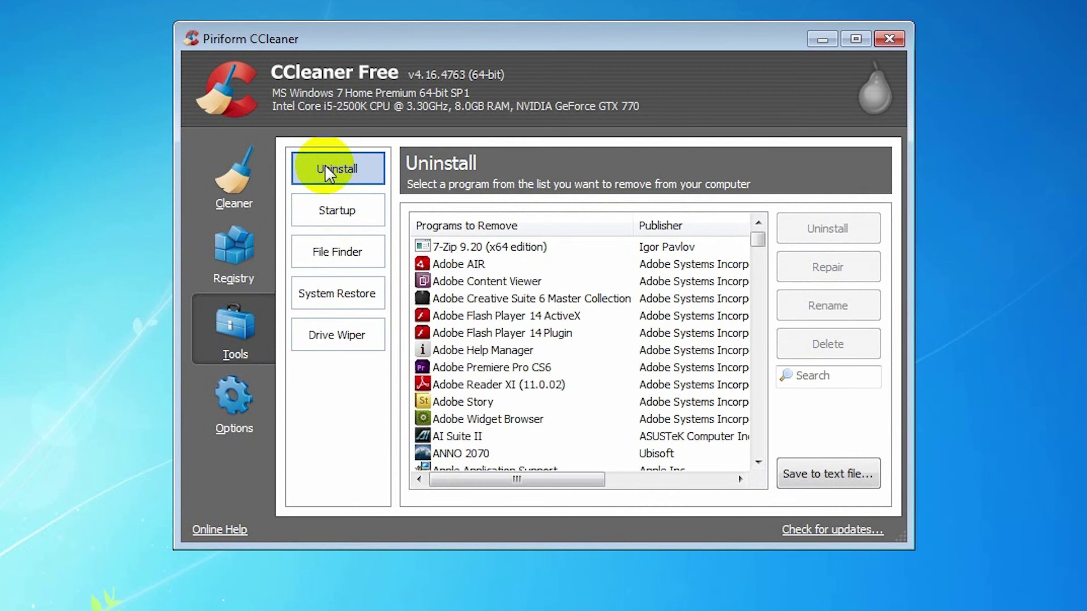
Step: Select the 7-Zip 9.20 entry, then list startup programs with the window widened to show the File column
left_click(514, 245)
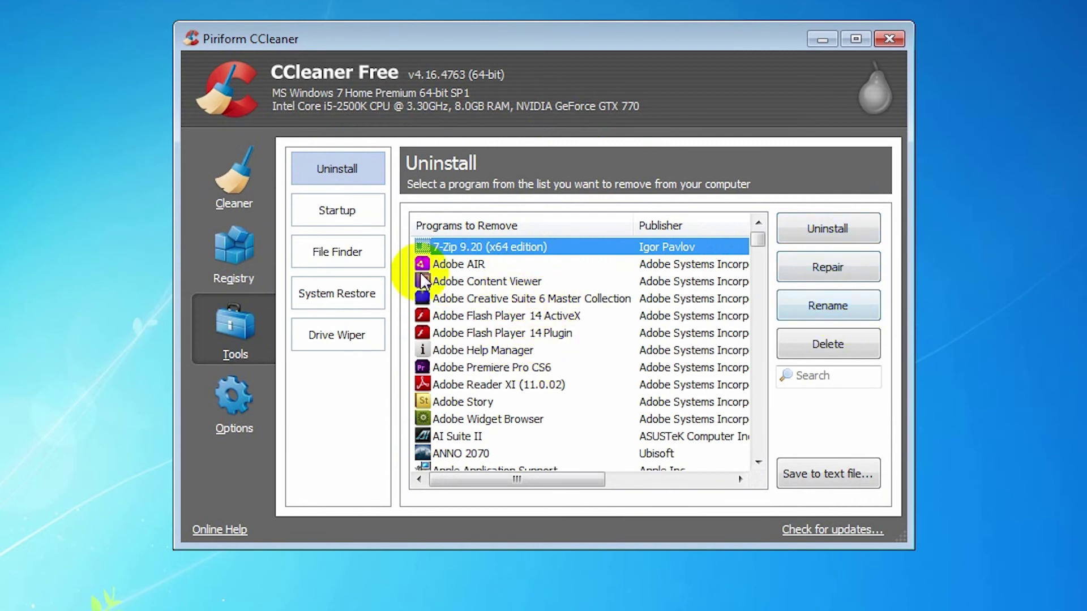
left_click(335, 209)
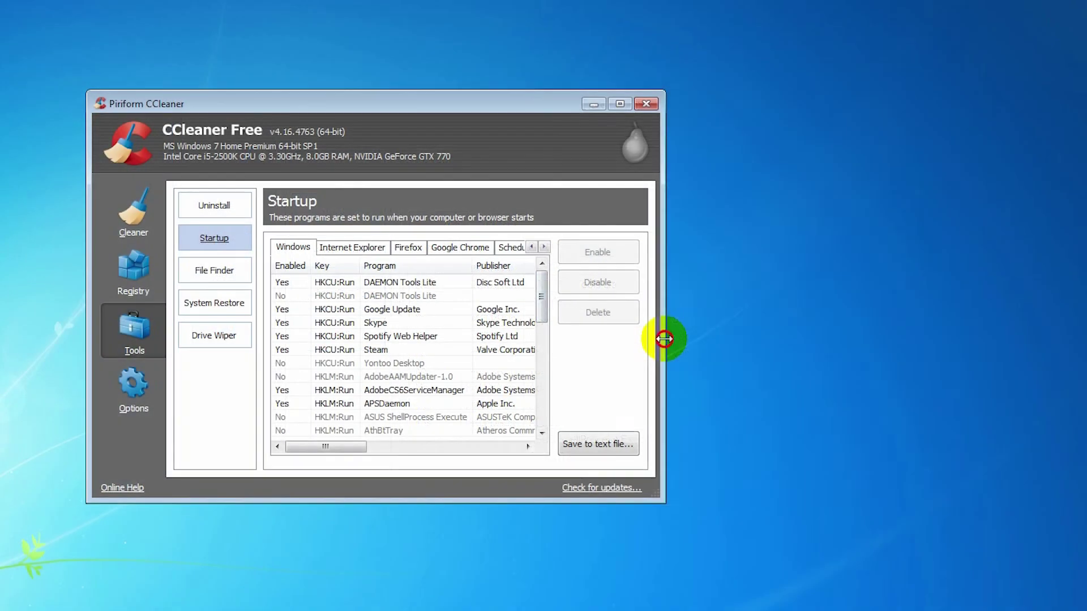
left_click_drag(913, 339, 1086, 373)
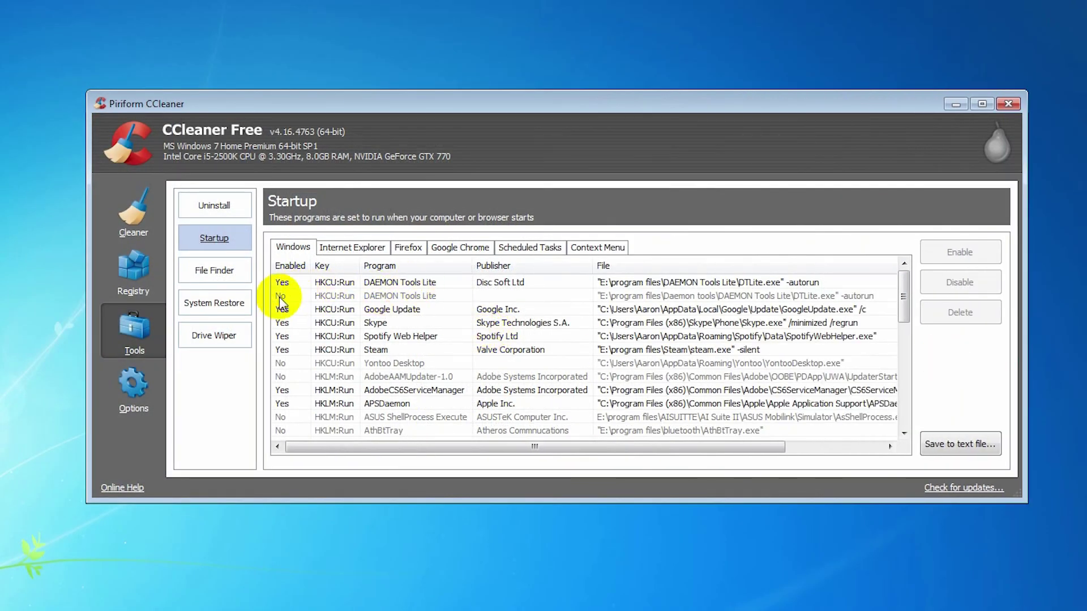
Step: Check the Internet Explorer, Firefox, Google Chrome and Windows startup lists, then show File Finder duplicate-search options
left_click(351, 248)
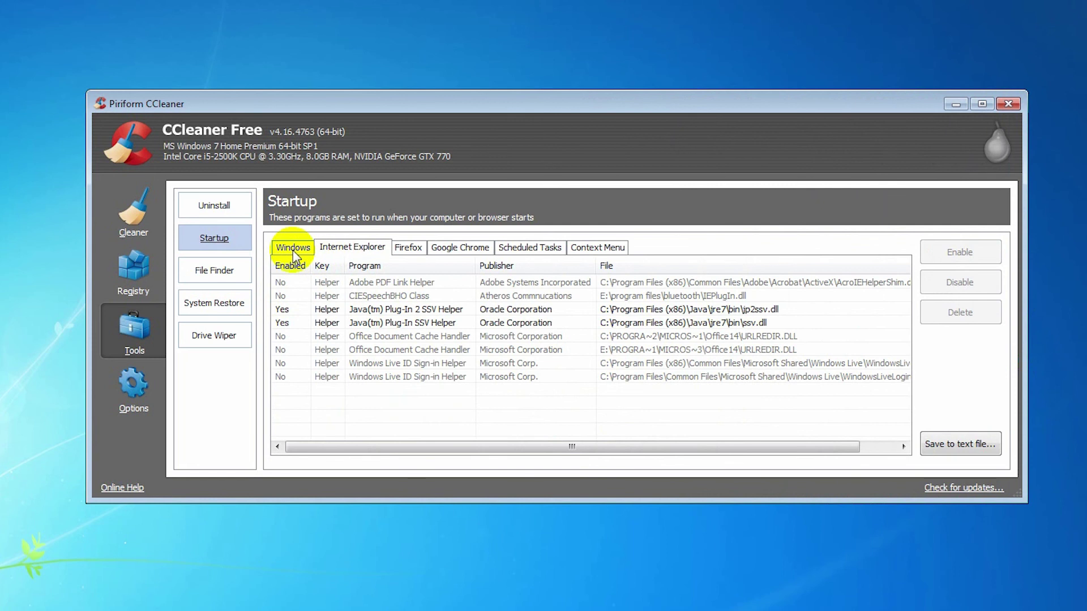
left_click(406, 248)
left_click(453, 247)
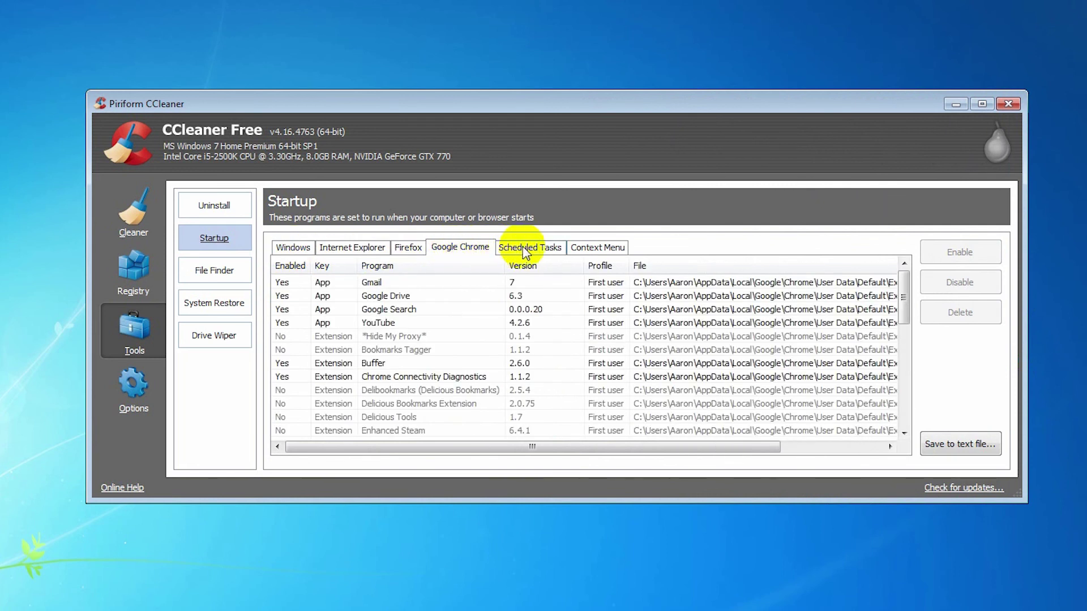
left_click(292, 248)
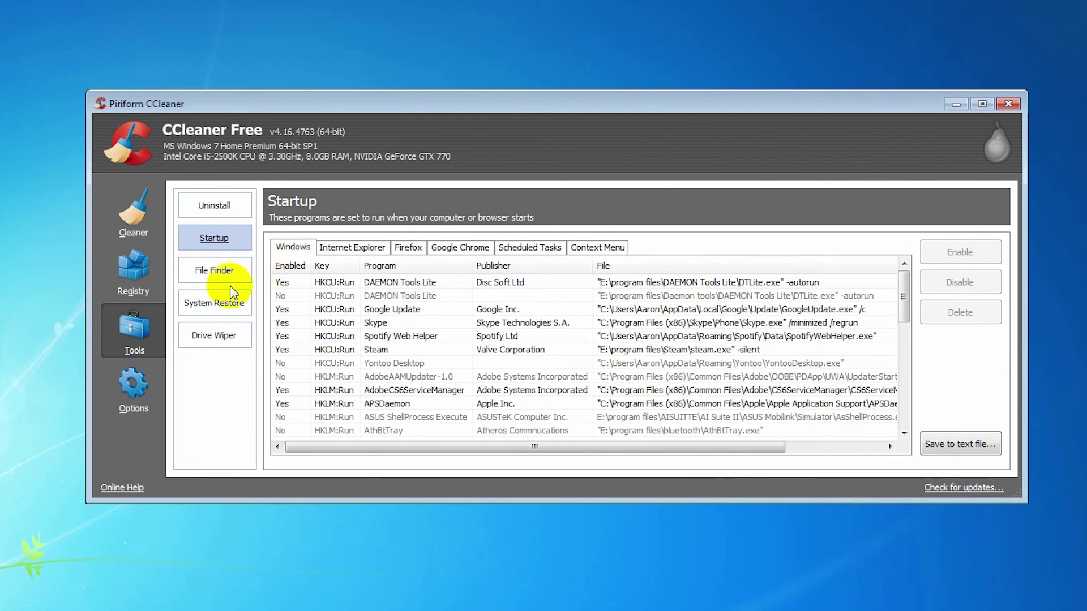
left_click(218, 272)
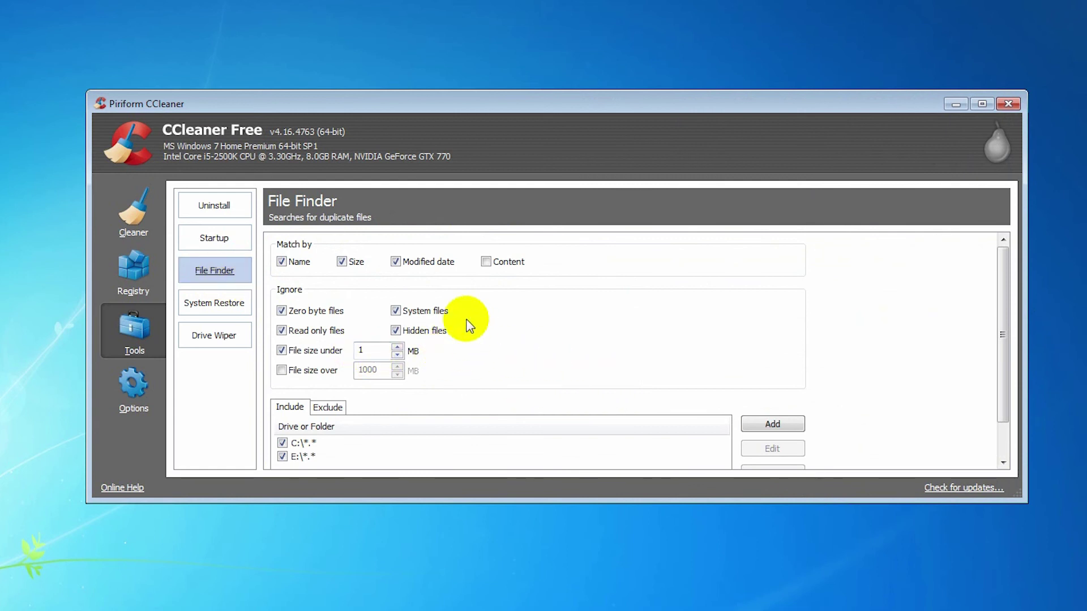
Step: Show the System Restore page with its empty list of restore points
left_click(234, 309)
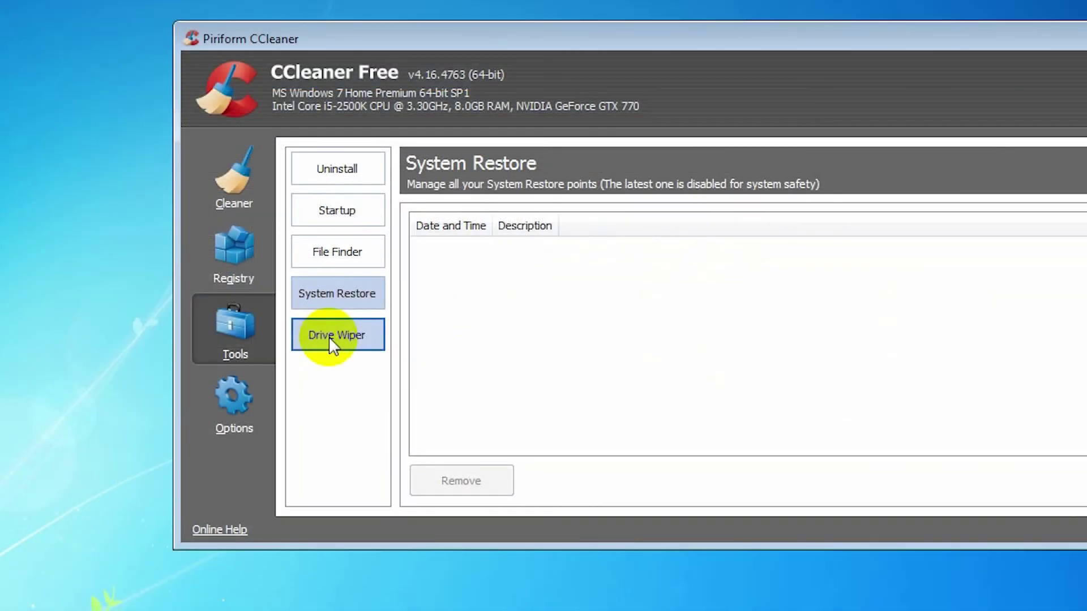
Step: Review Drive Wiper, keeping 1-pass security and free-space-only wiping, then show the Options About page (v4.16.4763)
left_click(328, 338)
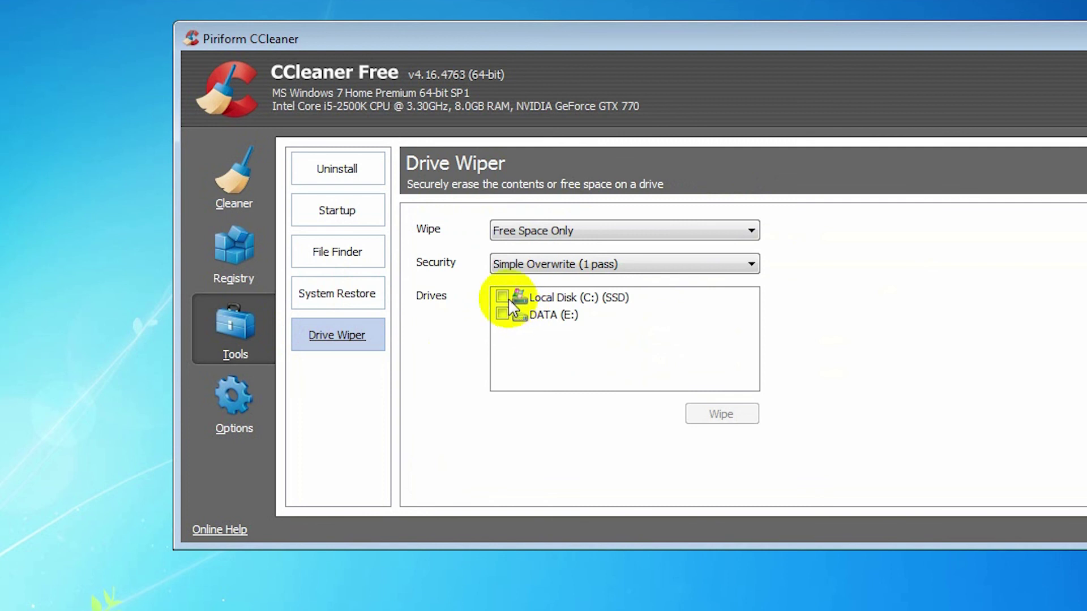
left_click(660, 269)
left_click(675, 272)
left_click(679, 233)
left_click(679, 234)
left_click(675, 238)
left_click(447, 295)
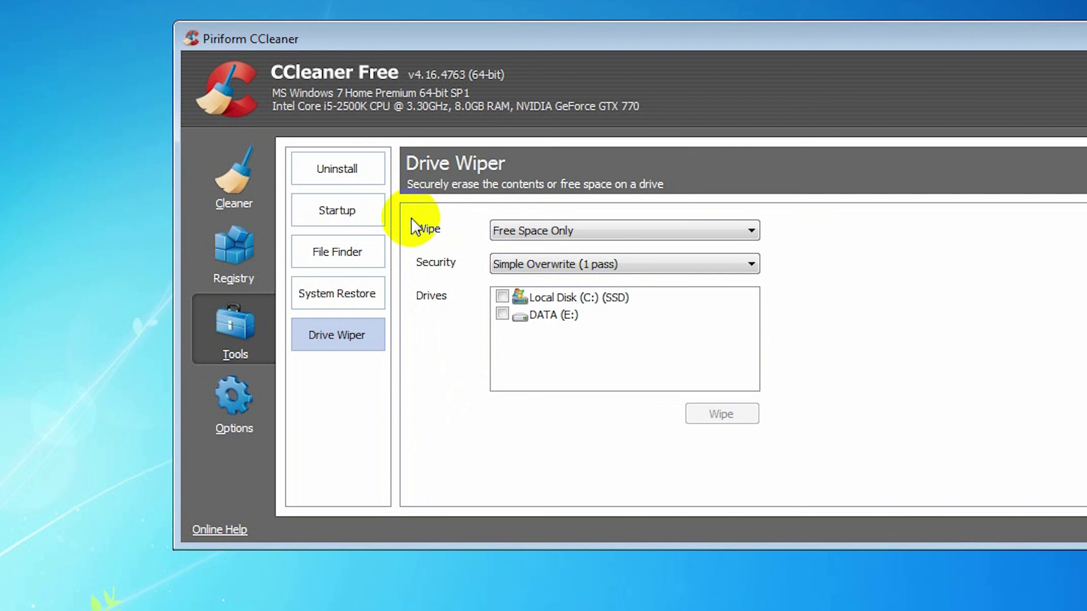
left_click(218, 400)
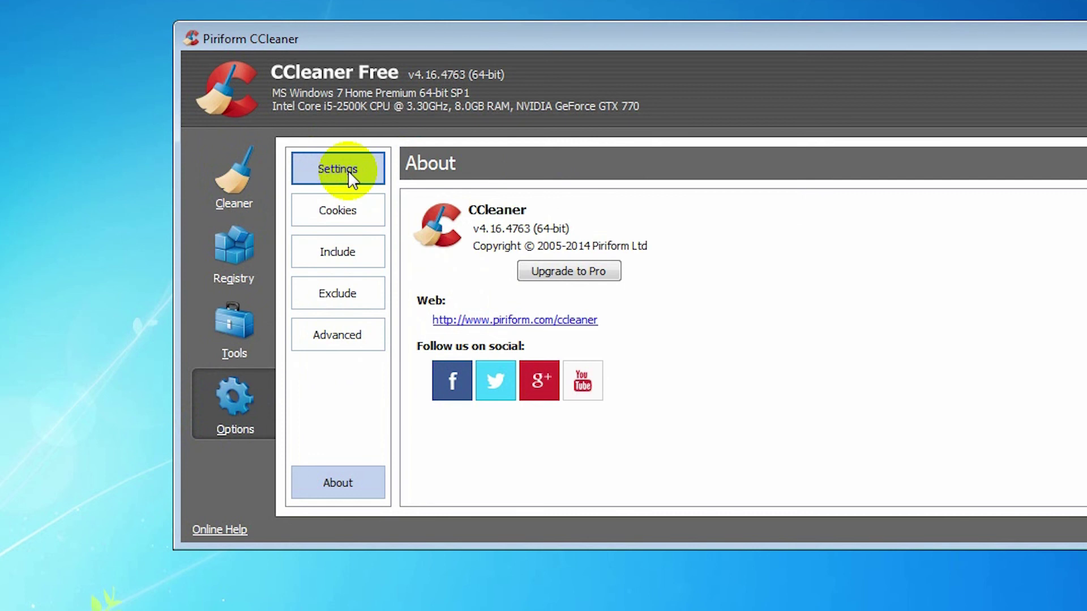
Step: Go back to the Cleaner page showing 16.00 KB of Internet Explorer history to remove
left_click(232, 198)
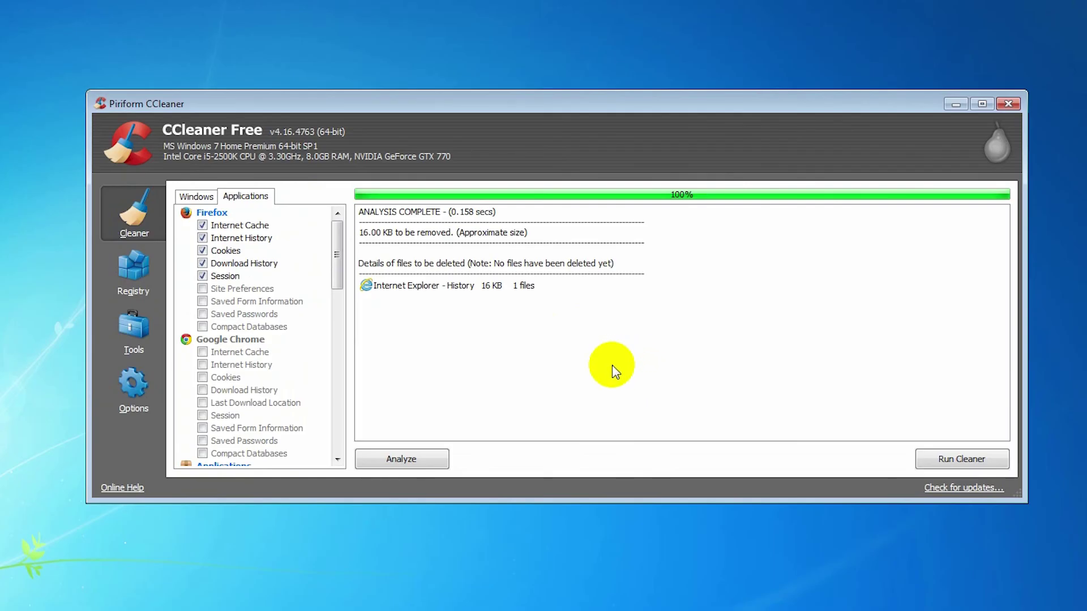